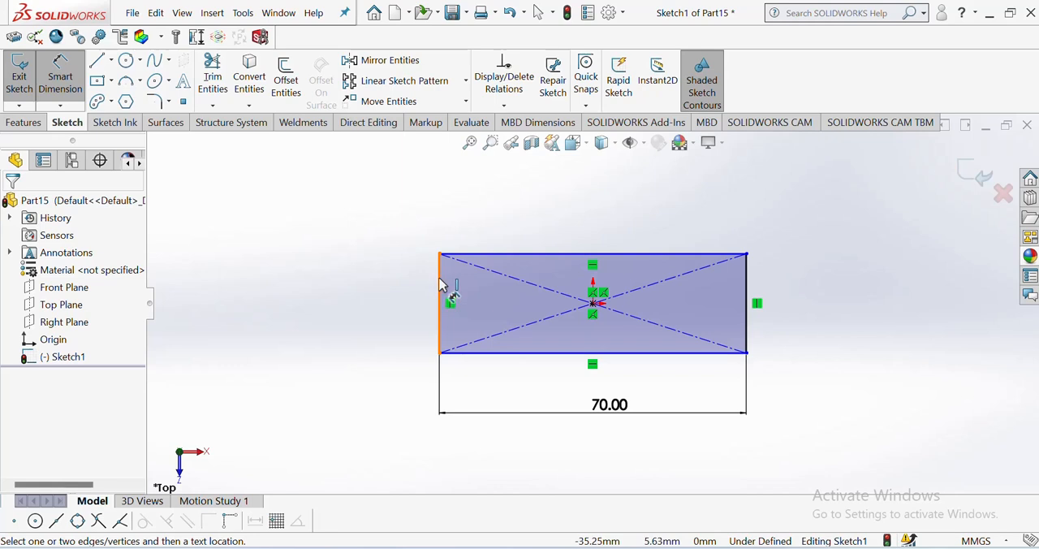
Step: Dimension the left edge of the centre rectangle and set its length to 40 mm
click(439, 294)
click(390, 297)
text(40)
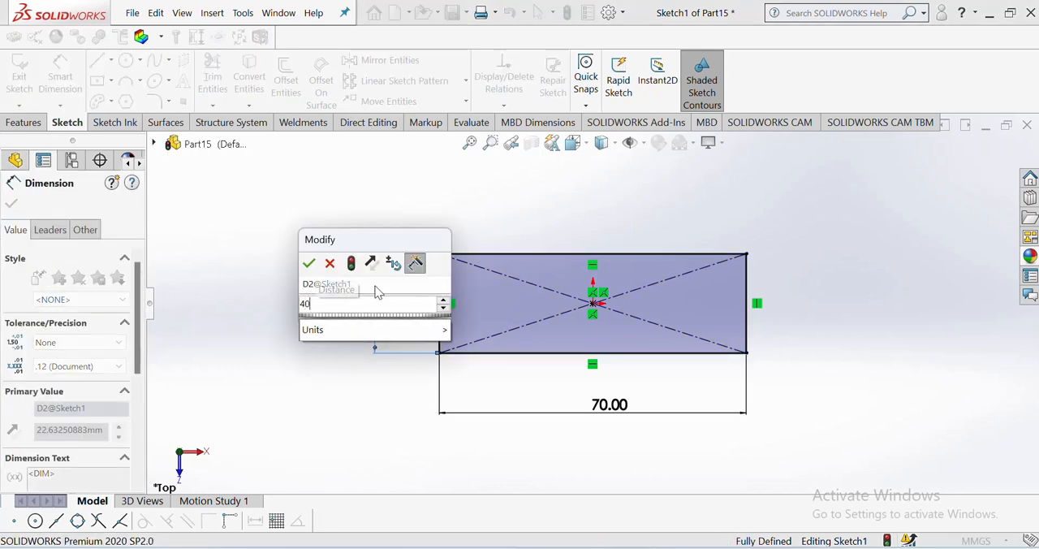
click(309, 262)
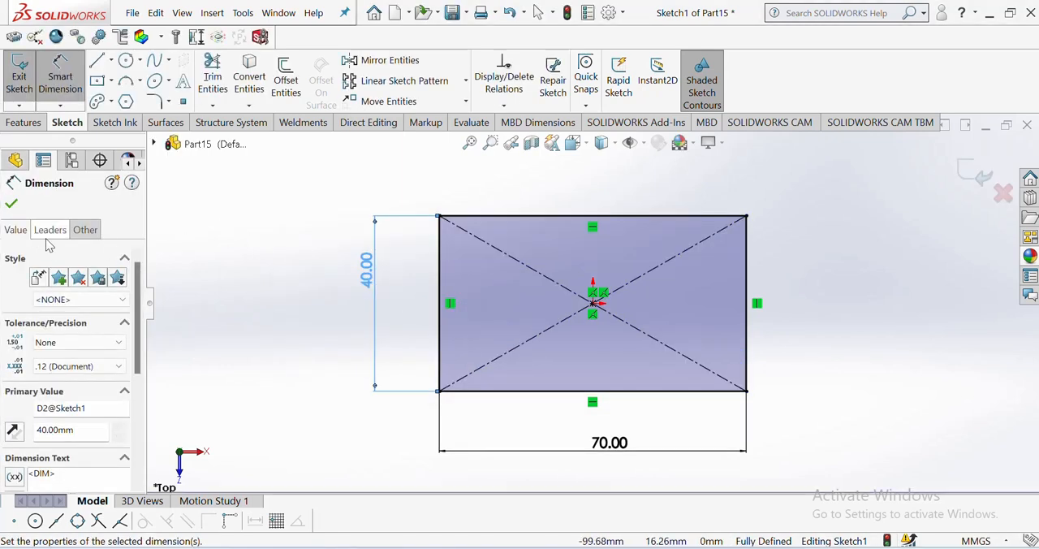
click(11, 203)
Step: Extrude the 70 by 40 mm rectangle with a blind depth of 10 mm to form the base plate
click(23, 122)
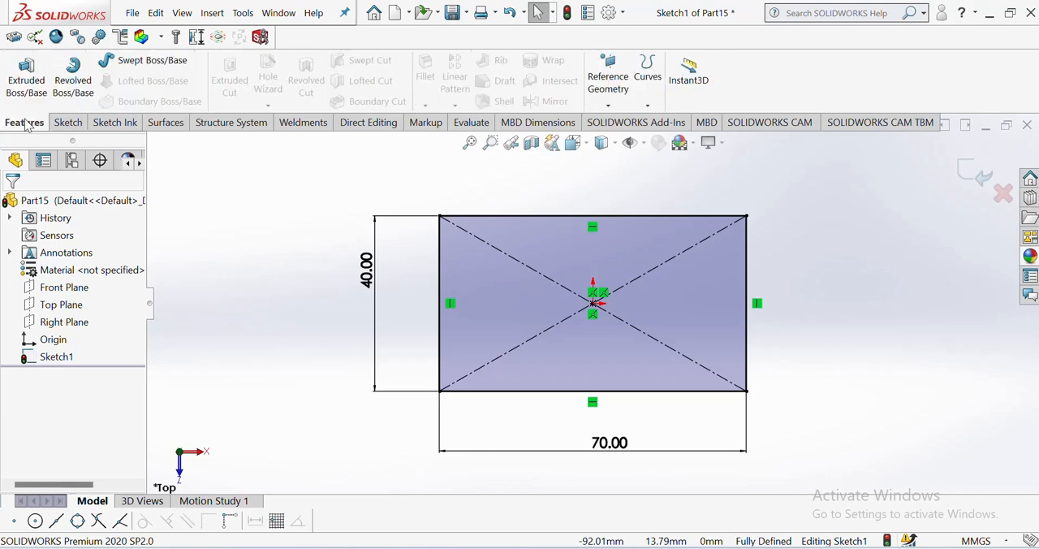
click(25, 87)
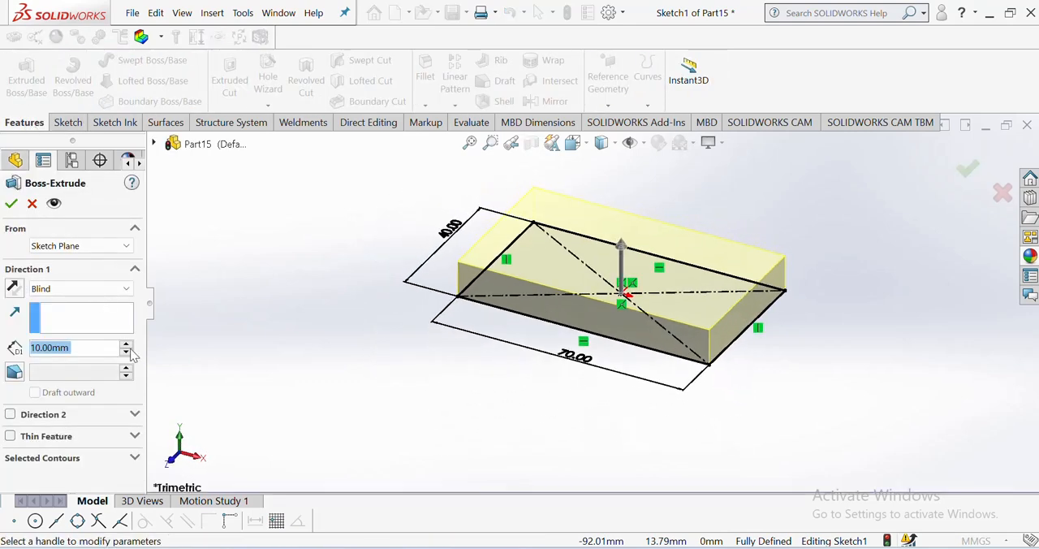
click(12, 206)
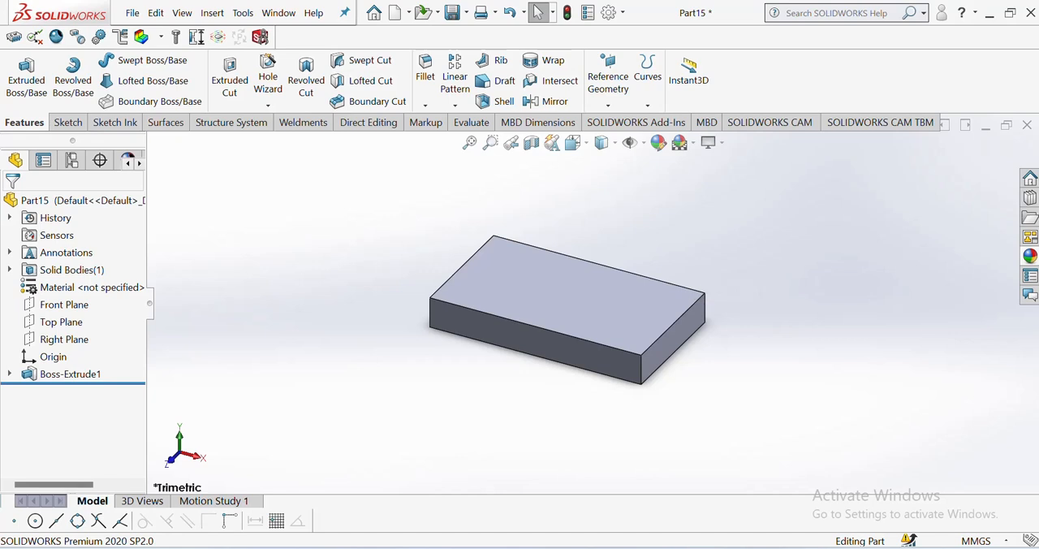
Step: Consult the PDF drawing and sketch a corner rectangle about 33 mm wide across the base's full depth on its top face, starting at the back-left corner
click(671, 548)
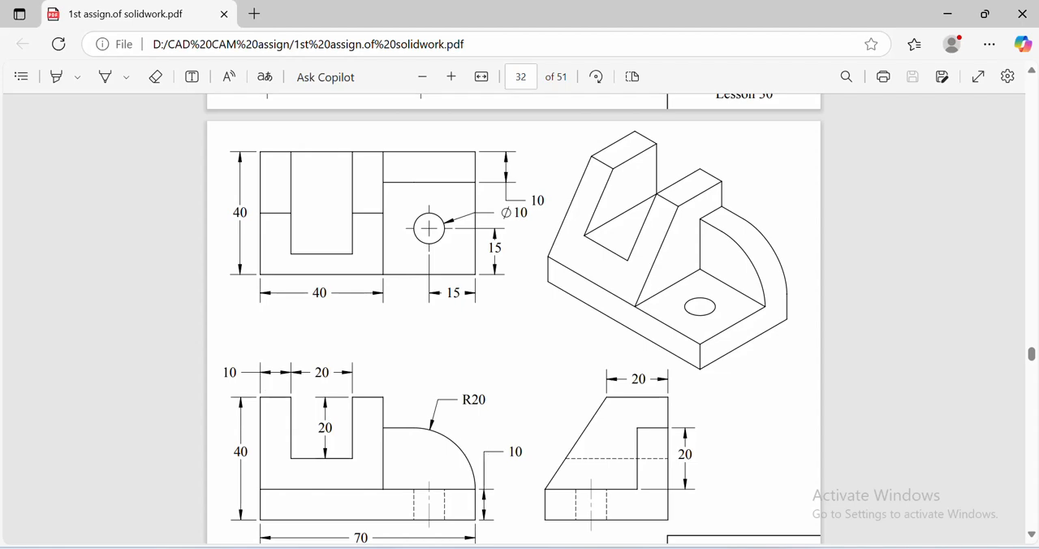
key(alt+Tab)
click(514, 292)
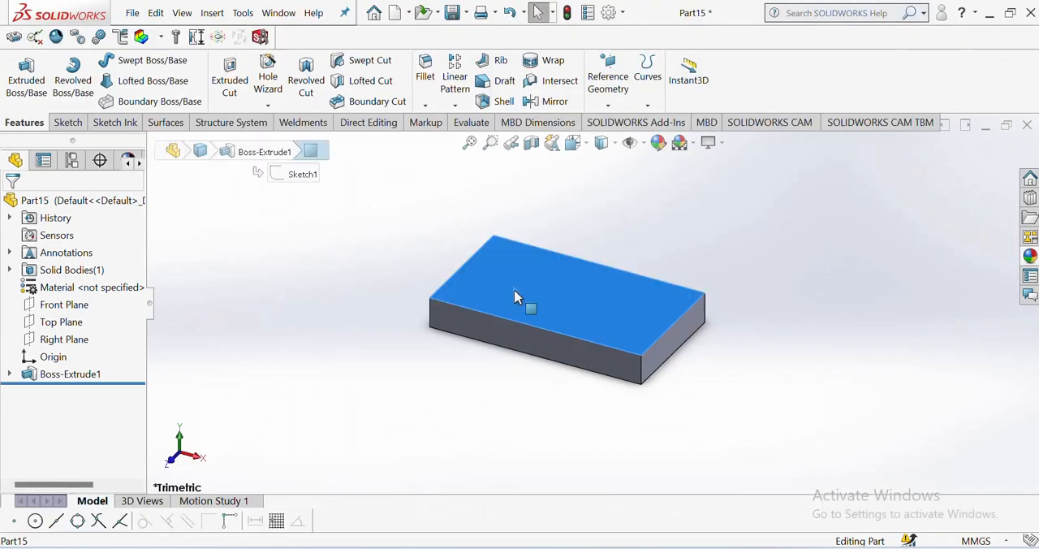
click(638, 254)
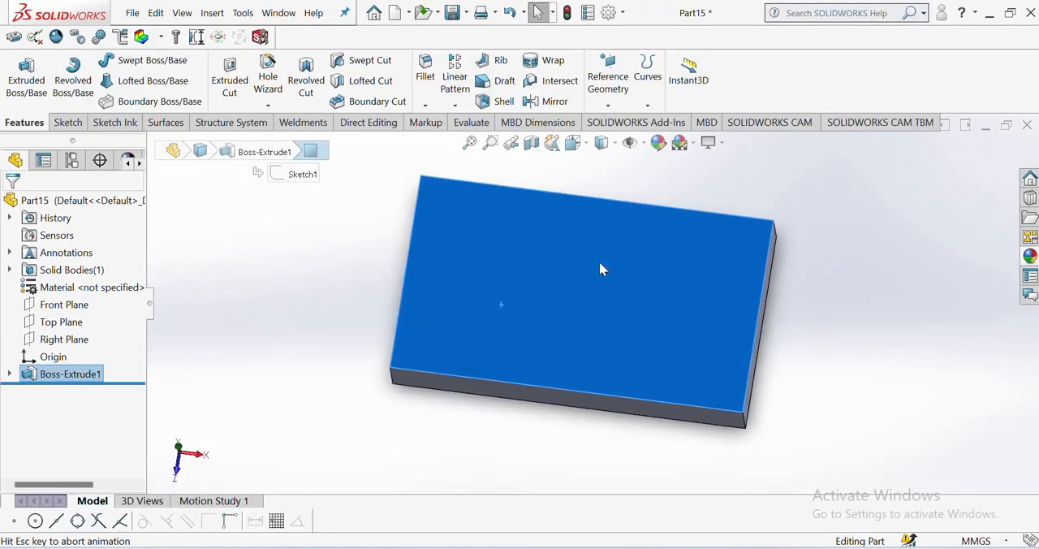
click(67, 122)
click(111, 80)
click(106, 102)
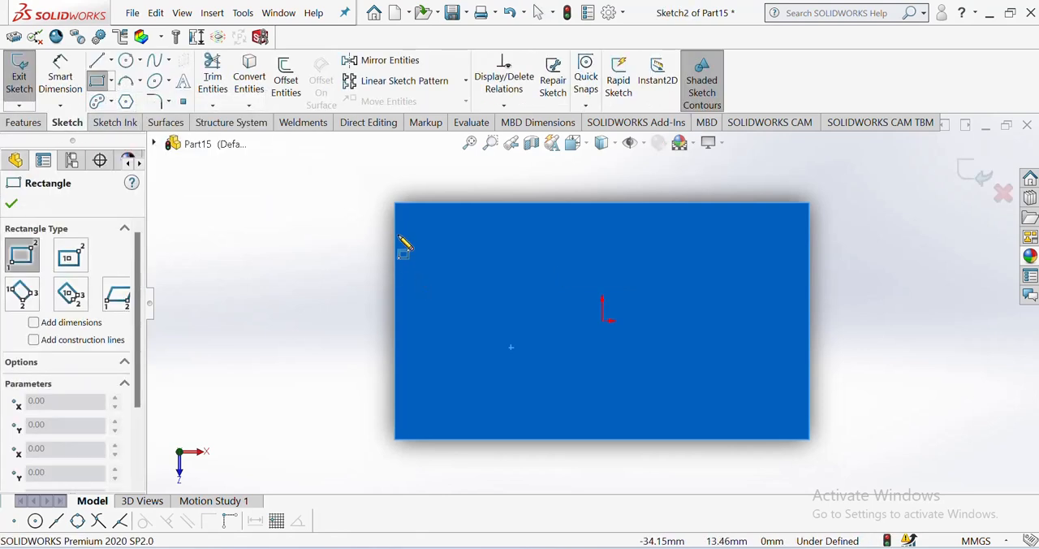
mouse_move(395, 205)
mouse_down()
mouse_move(524, 344)
mouse_move(575, 452)
mouse_move(596, 453)
mouse_up()
right_click(596, 452)
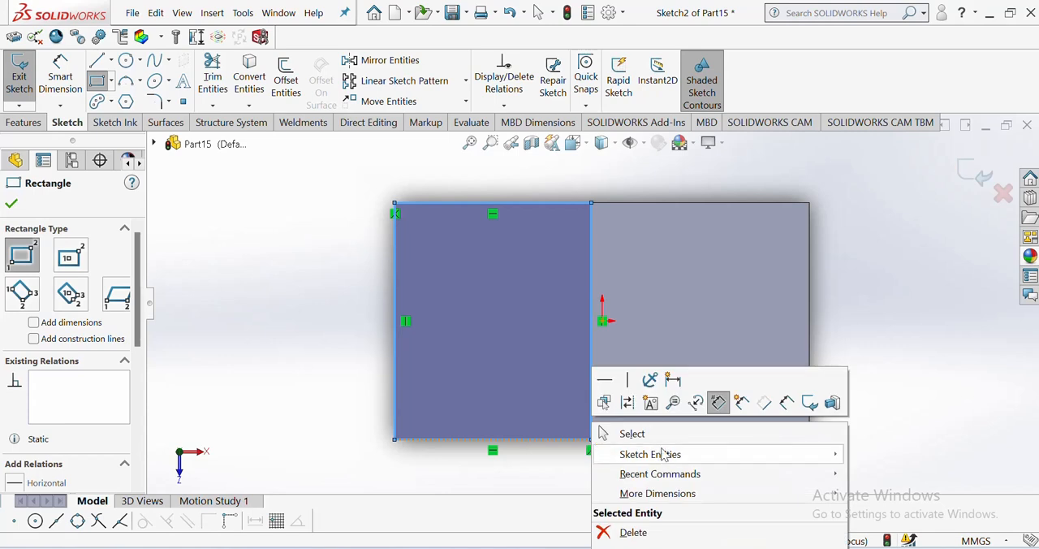
click(664, 442)
Step: Dimension the lower edge of the new rectangle and set its width to 40 mm
right_drag(297, 368, 296, 242)
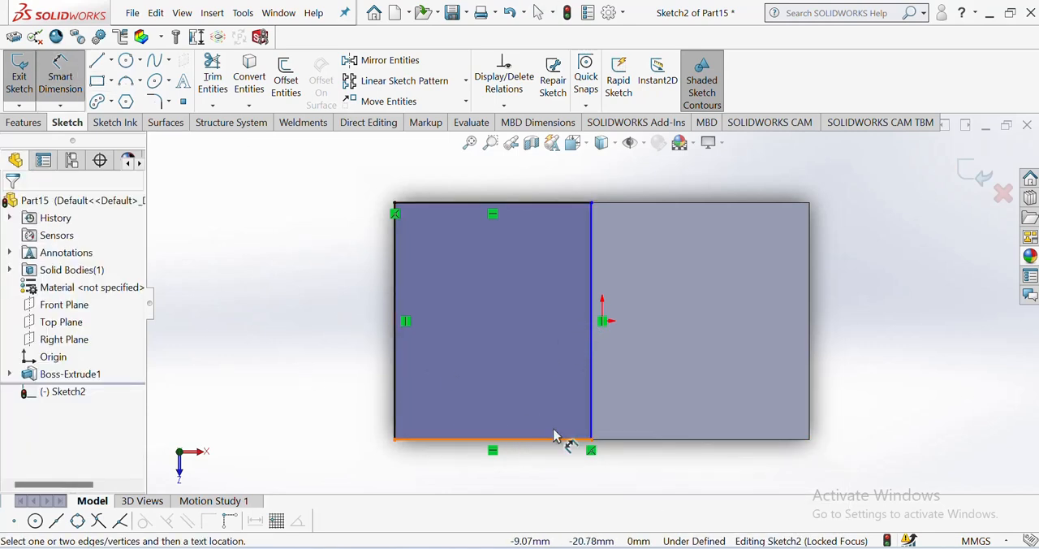
click(557, 441)
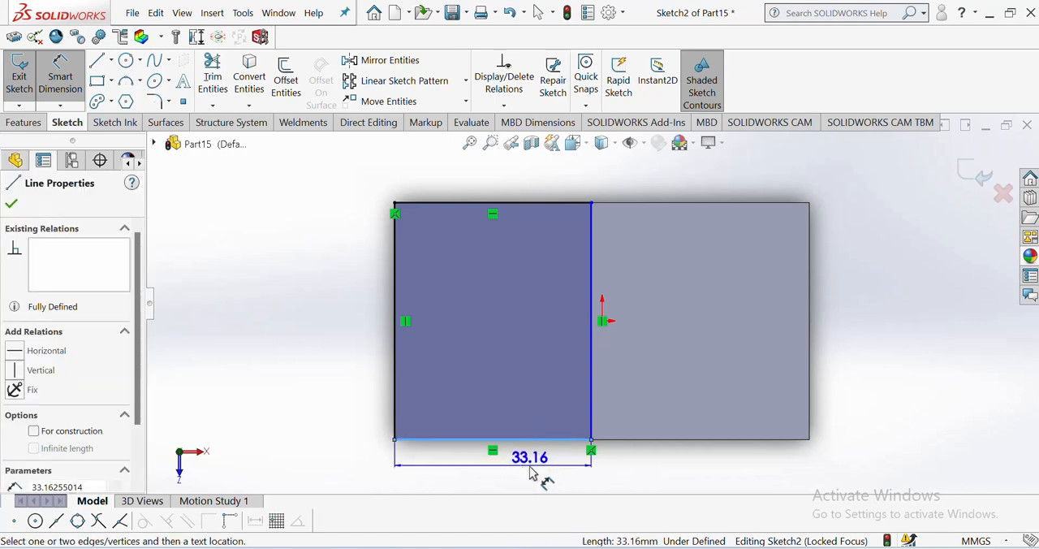
click(517, 470)
text(40)
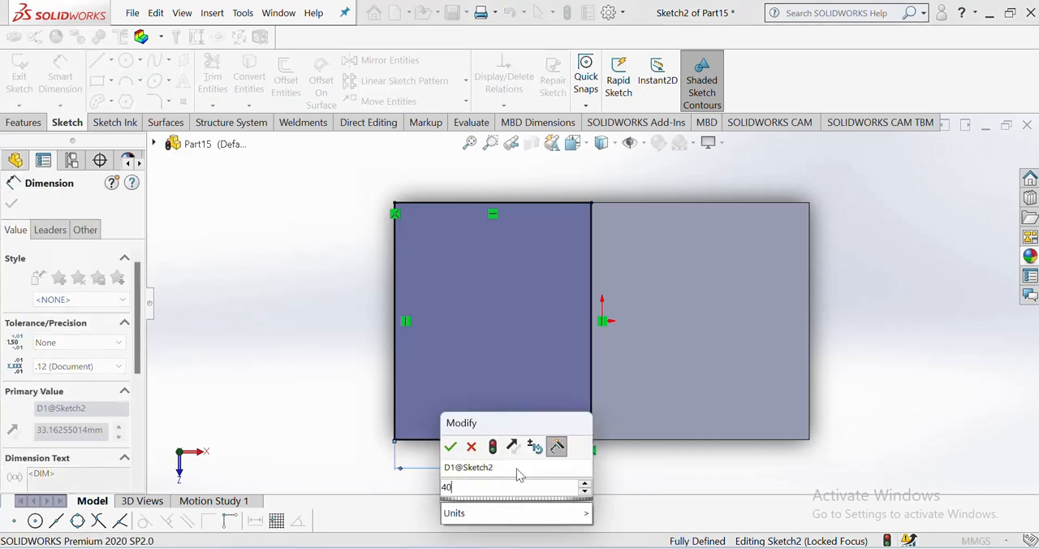
key(Return)
click(297, 220)
right_click(300, 217)
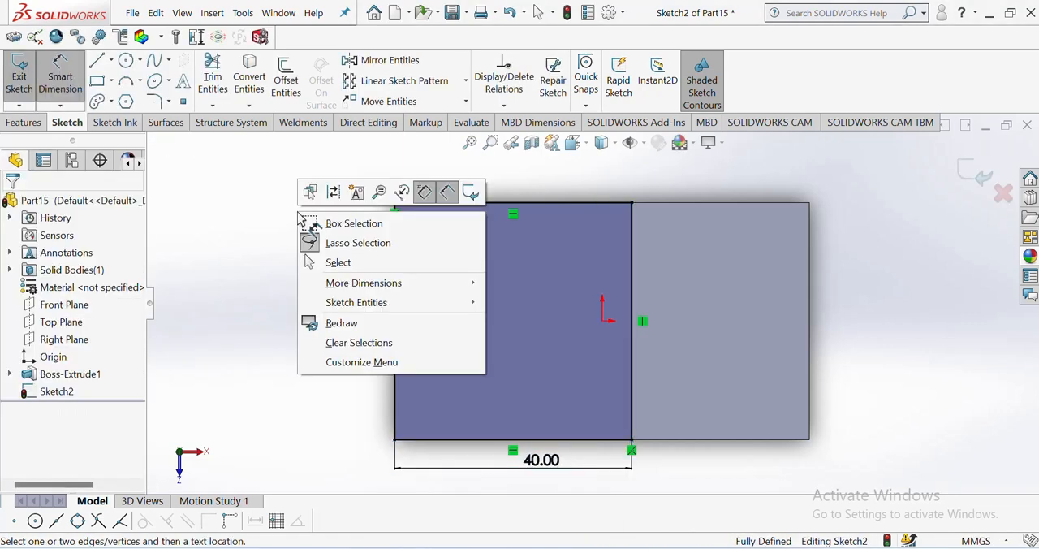
click(334, 263)
Step: Extrude the 40 mm wide rectangle upward with a blind depth of 30 mm, merged with the base
click(572, 142)
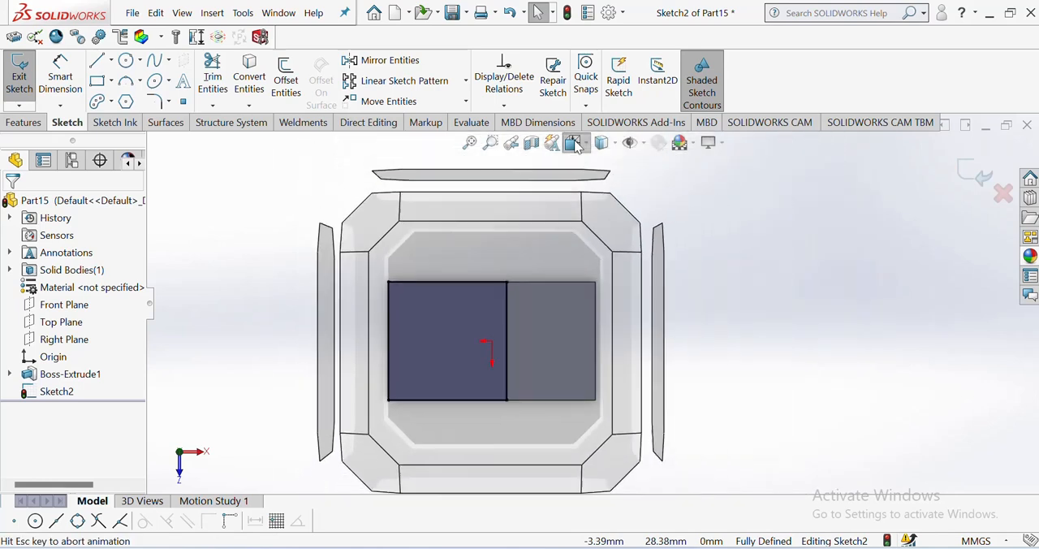
click(658, 188)
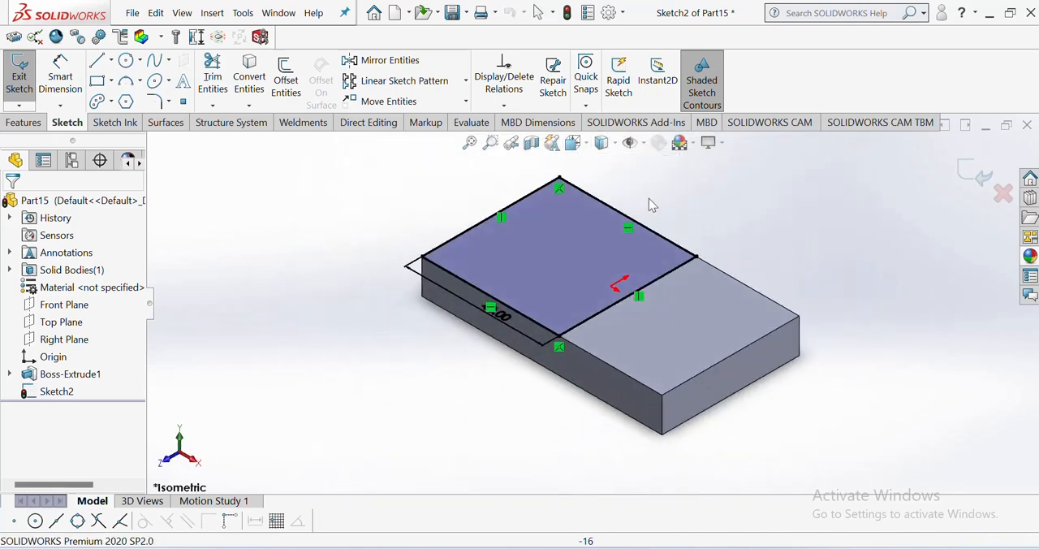
click(32, 122)
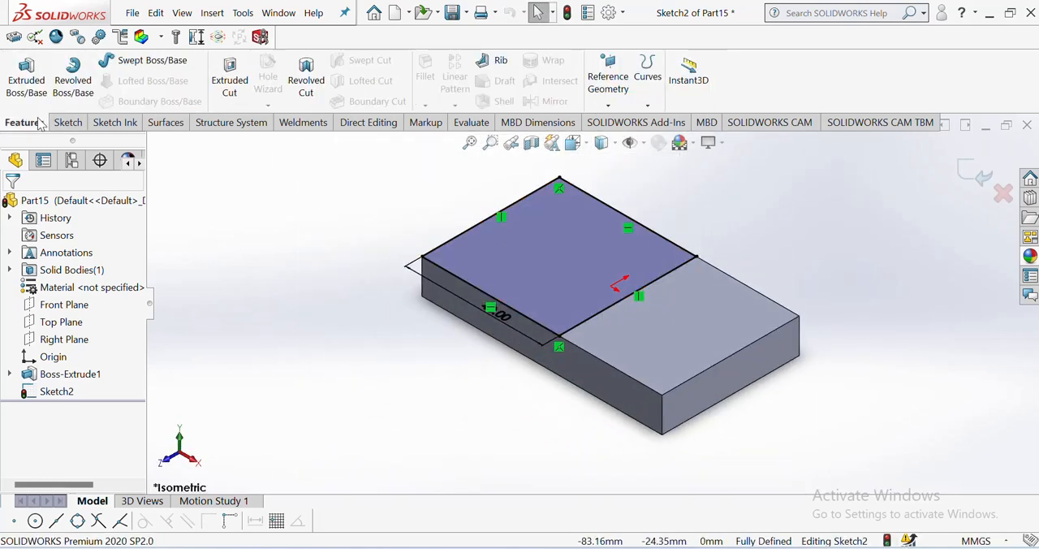
click(29, 86)
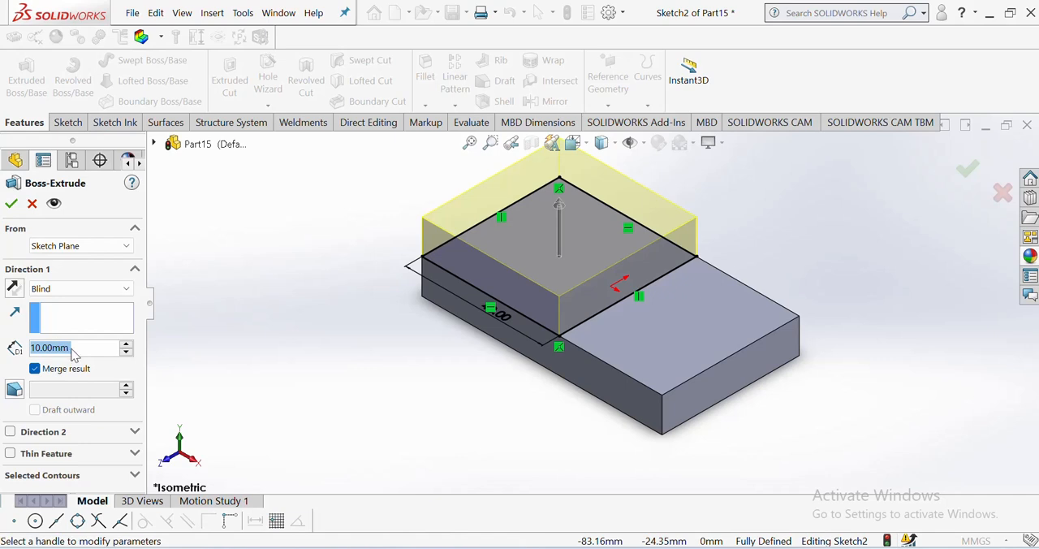
text(30)
key(Return)
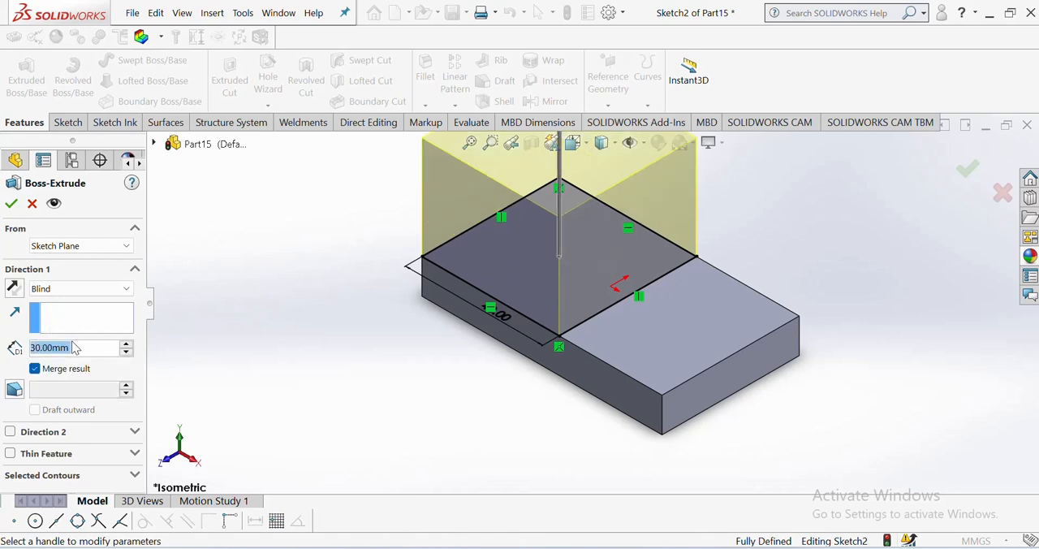
scroll(614, 184, up, 1)
scroll(614, 183, down, 2)
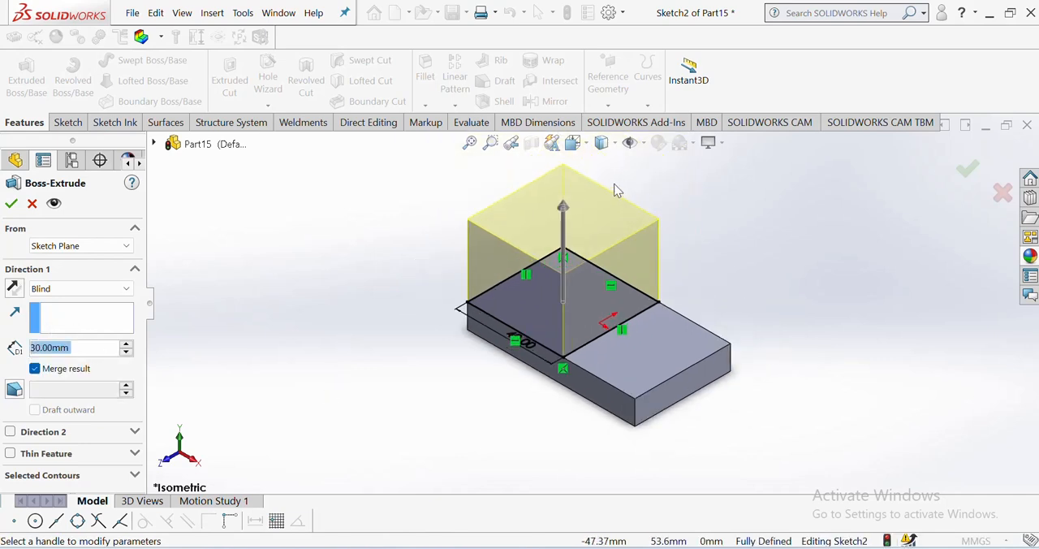
click(17, 203)
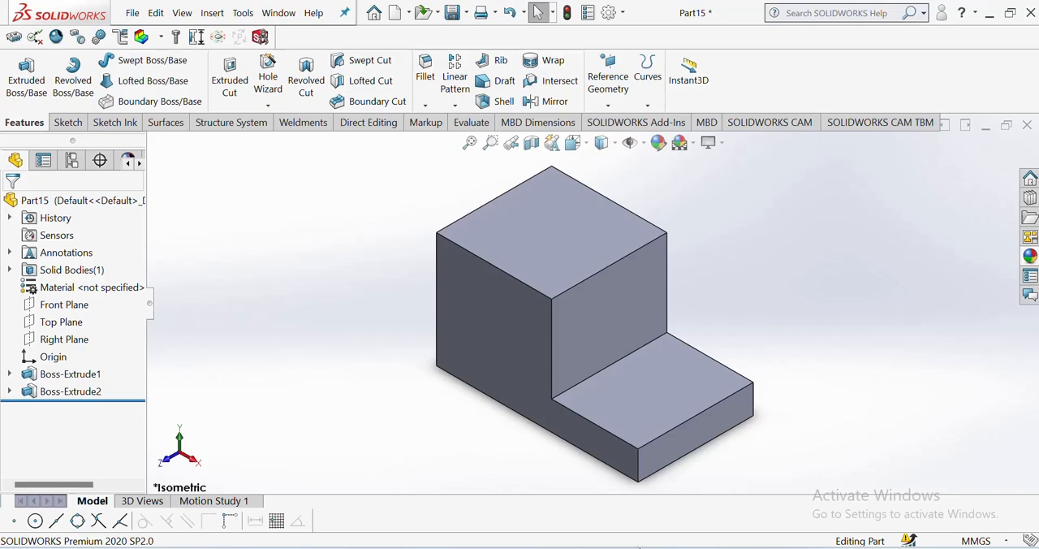
Step: Consult the PDF drawing and sketch a corner rectangle about 8.6 mm deep along the back edge of the base's exposed top face, spanning its full width
key(alt+Tab)
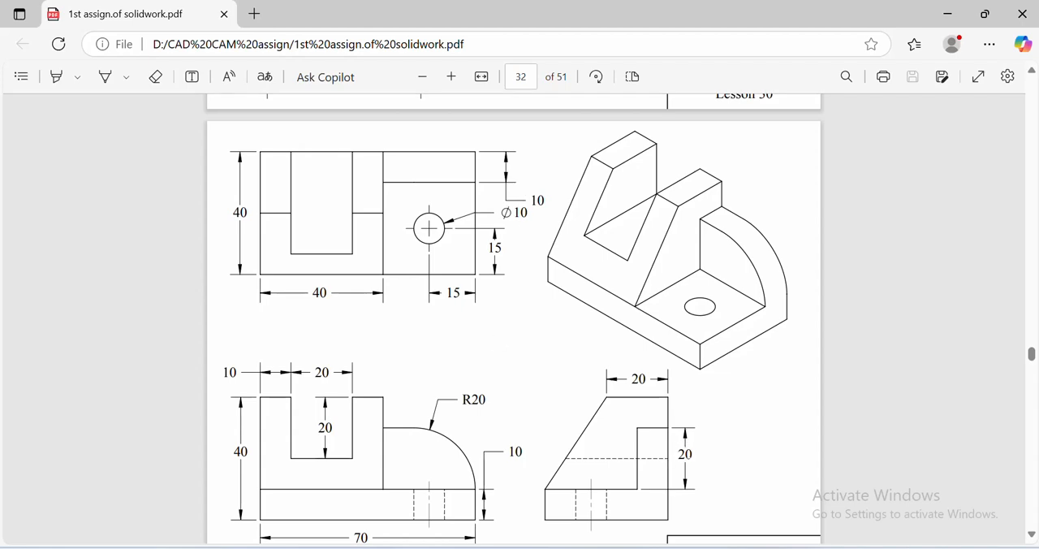
key(alt+Tab)
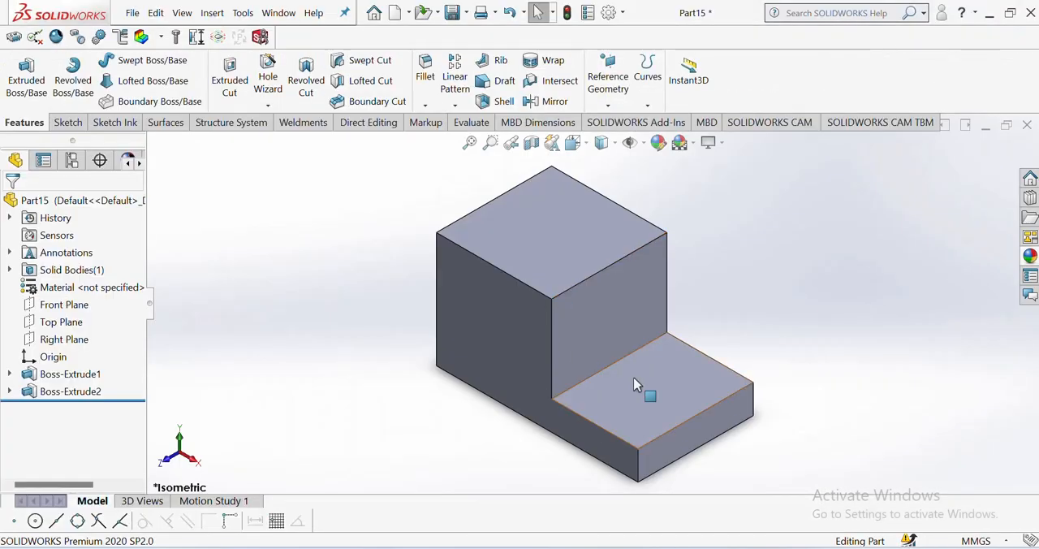
click(639, 385)
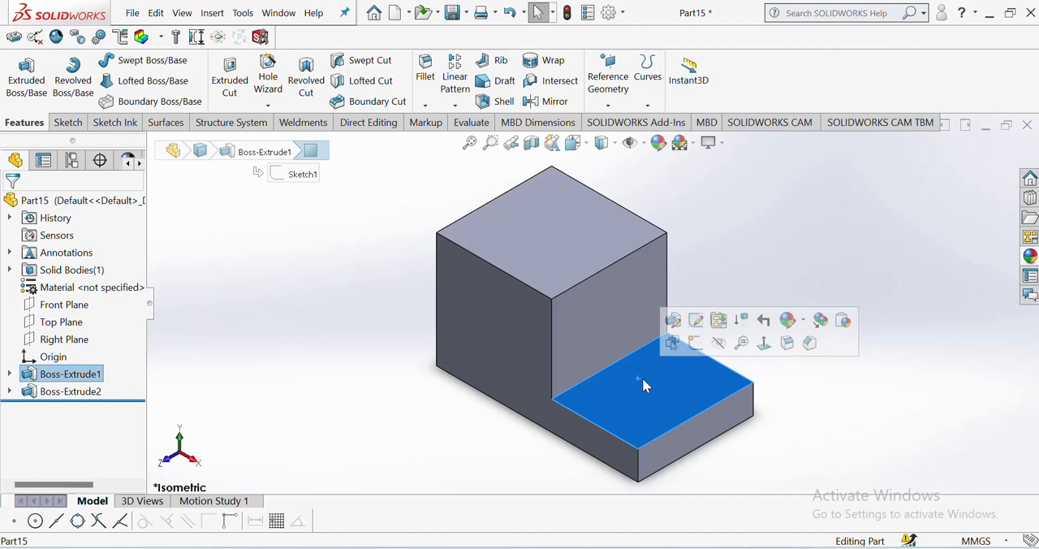
click(763, 343)
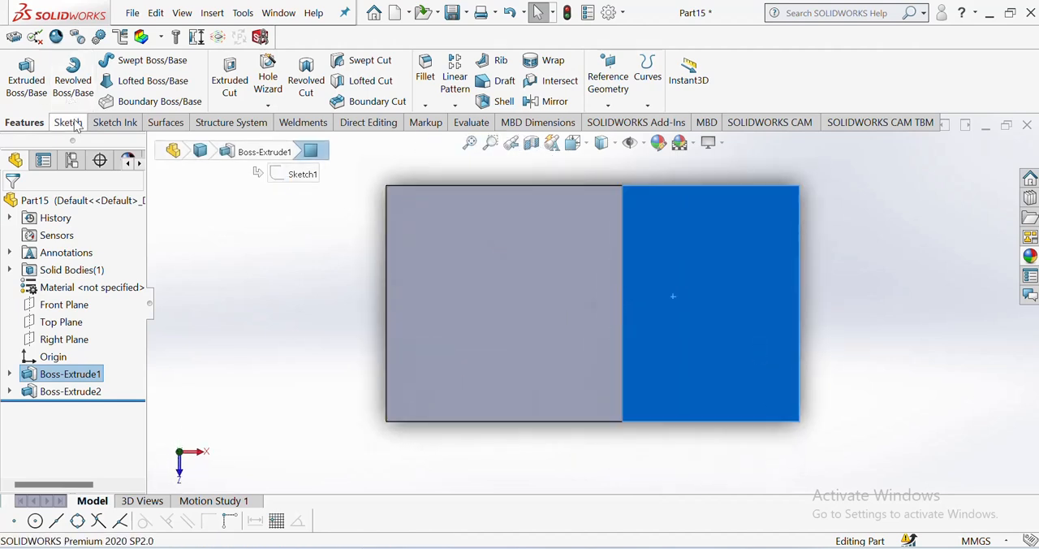
click(67, 121)
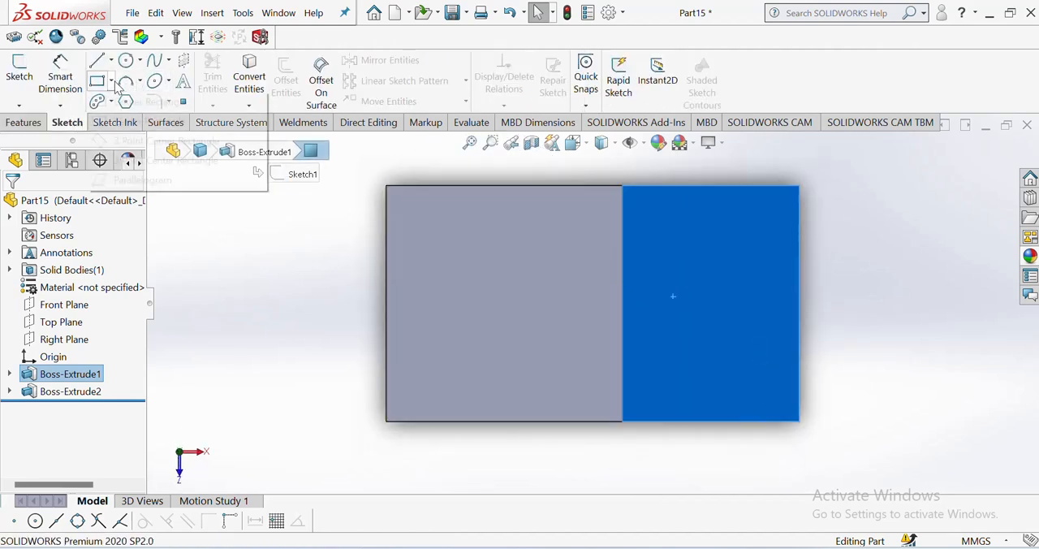
click(111, 80)
click(151, 100)
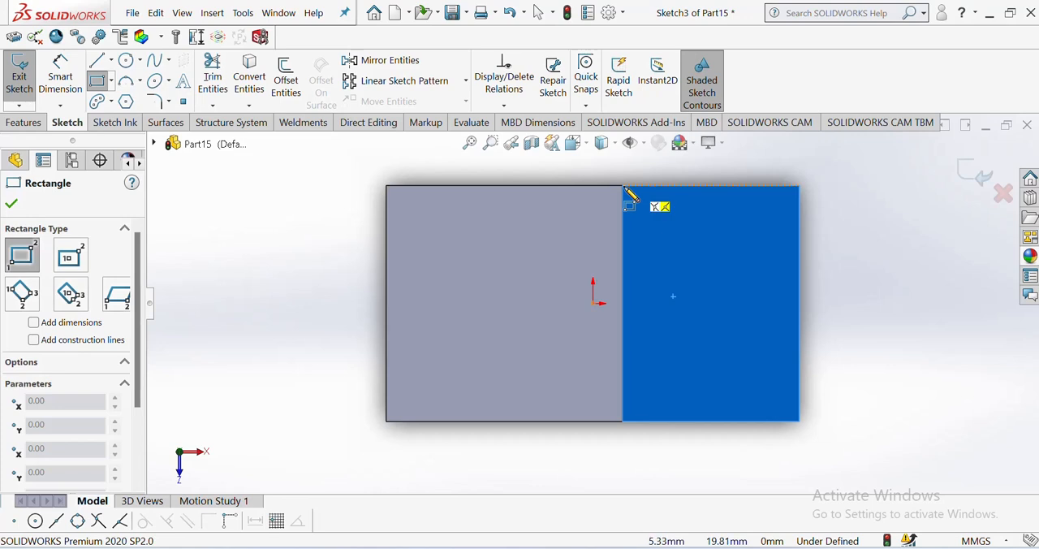
mouse_move(622, 186)
mouse_down()
mouse_move(806, 245)
mouse_move(800, 236)
mouse_up()
right_click(807, 244)
click(818, 248)
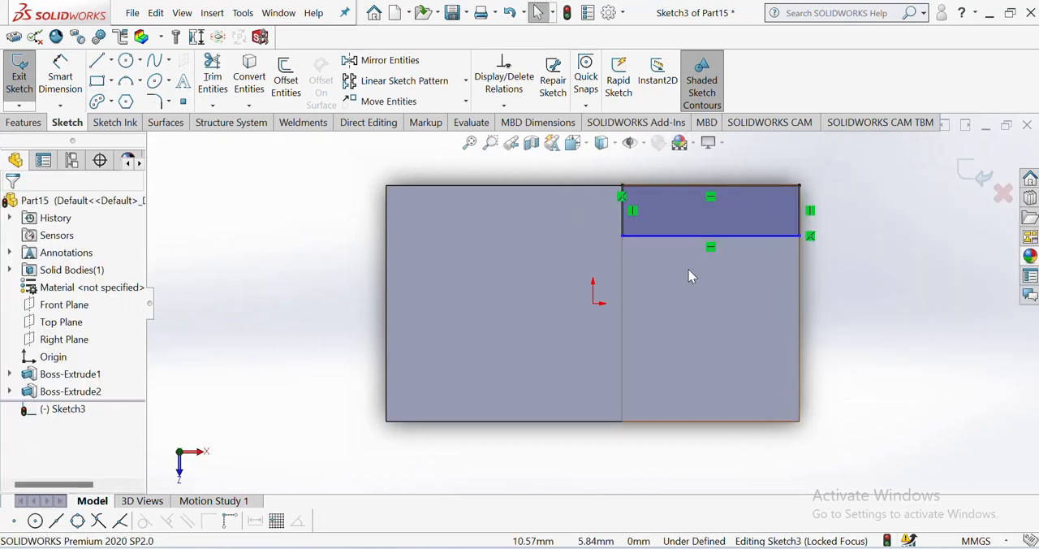
Step: Dimension the right edge of the back strip rectangle and set its depth to 10 mm
click(60, 77)
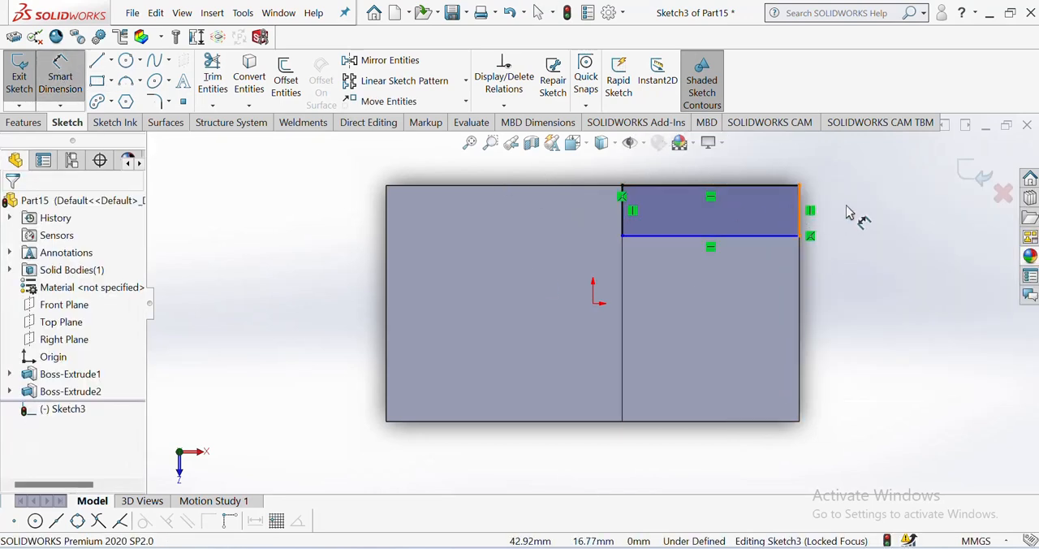
click(799, 209)
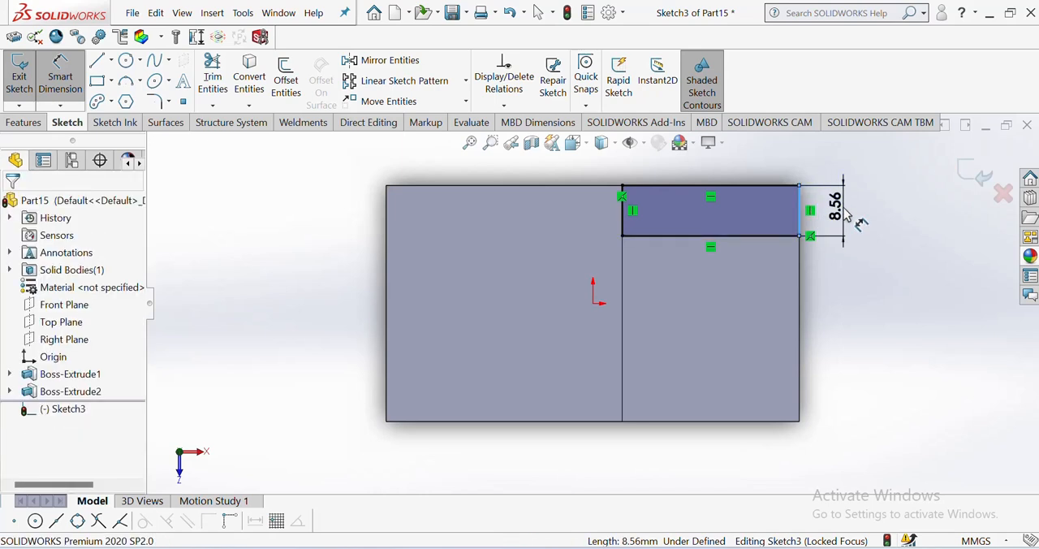
click(858, 225)
text(10)
key(Return)
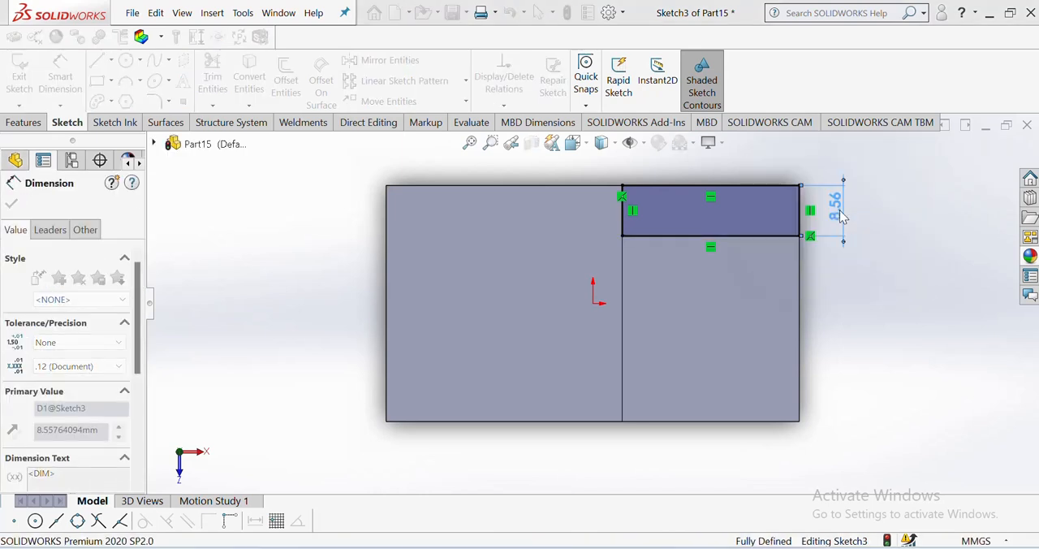
click(325, 214)
Step: Extrude the 10 mm deep back strip upward with a blind depth of 20 mm, merged with the existing body
click(572, 143)
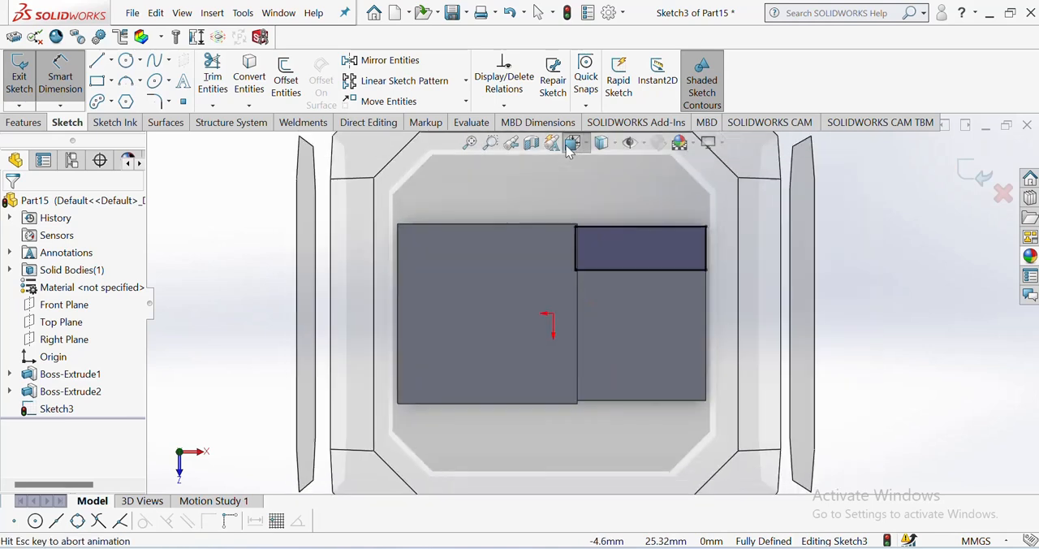
click(659, 194)
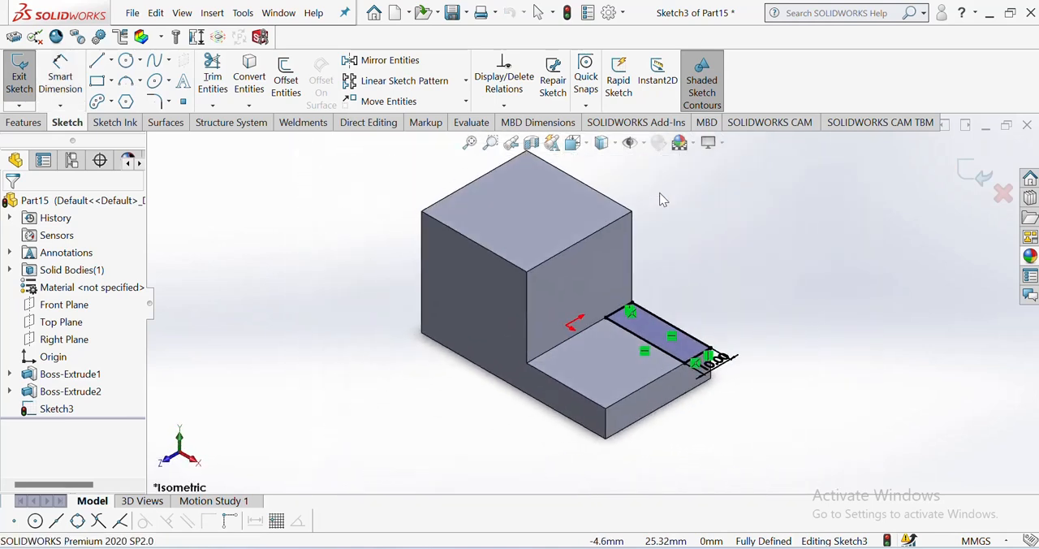
click(23, 122)
click(27, 81)
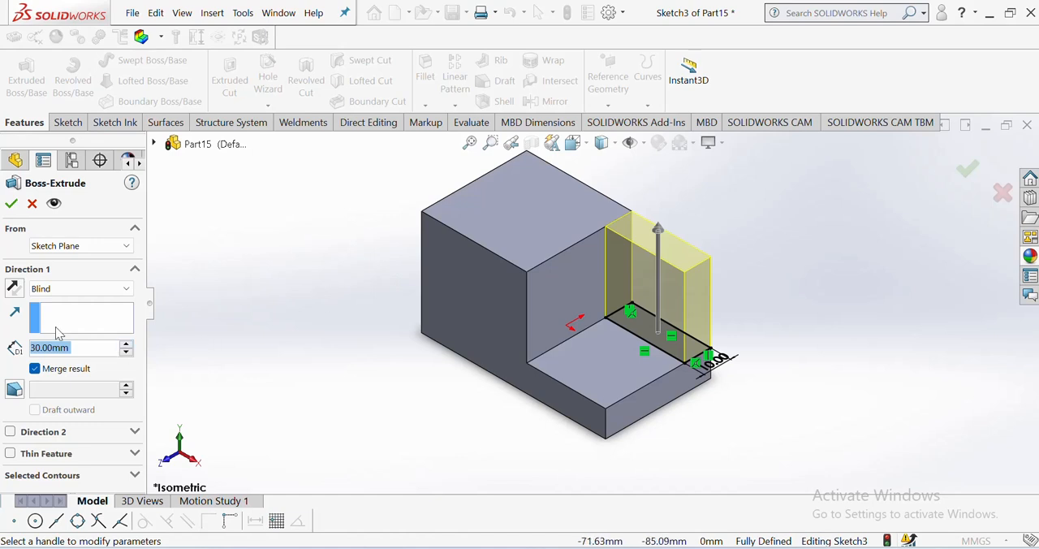
text(2)
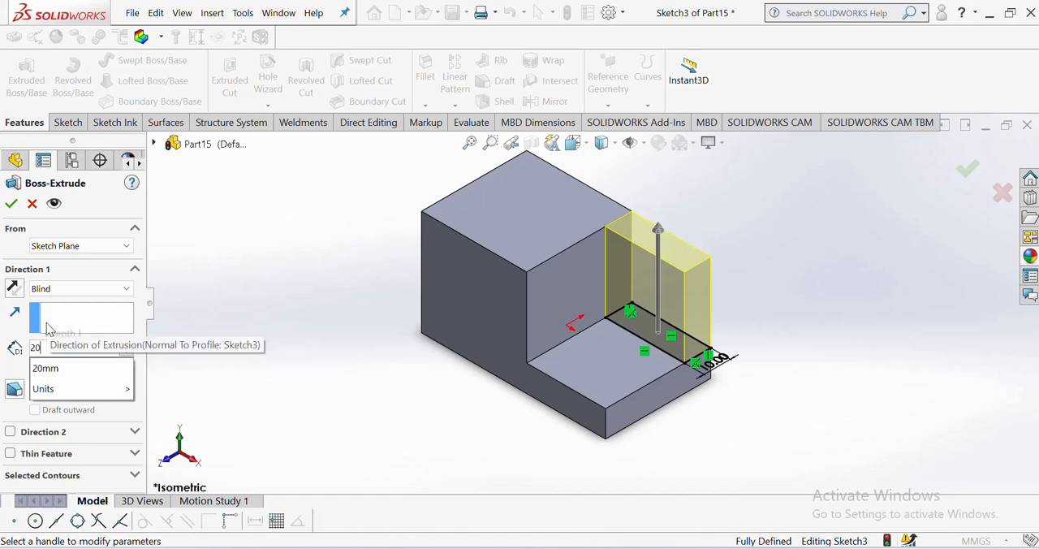
text(0)
key(Return)
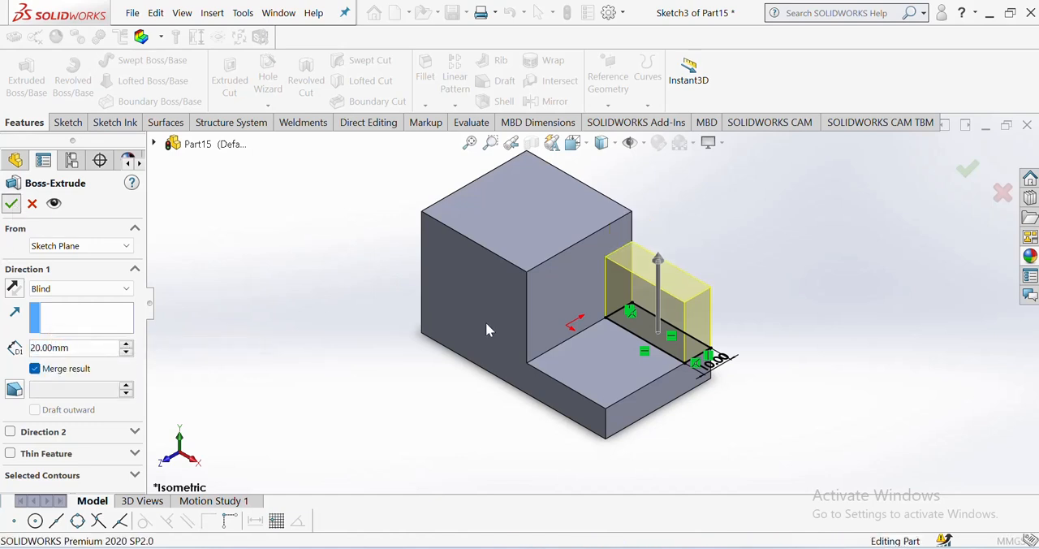
key(Return)
Step: Consult the PDF drawing and sketch a corner rectangle about 17.1 mm wide across the raised block's top face, from back edge to front edge
key(alt+Tab)
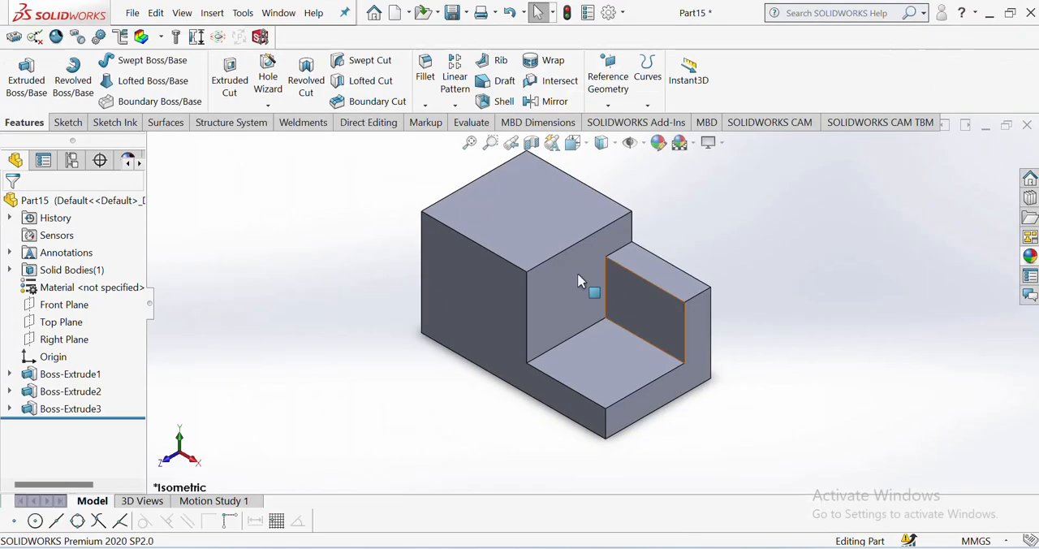
click(544, 234)
click(669, 193)
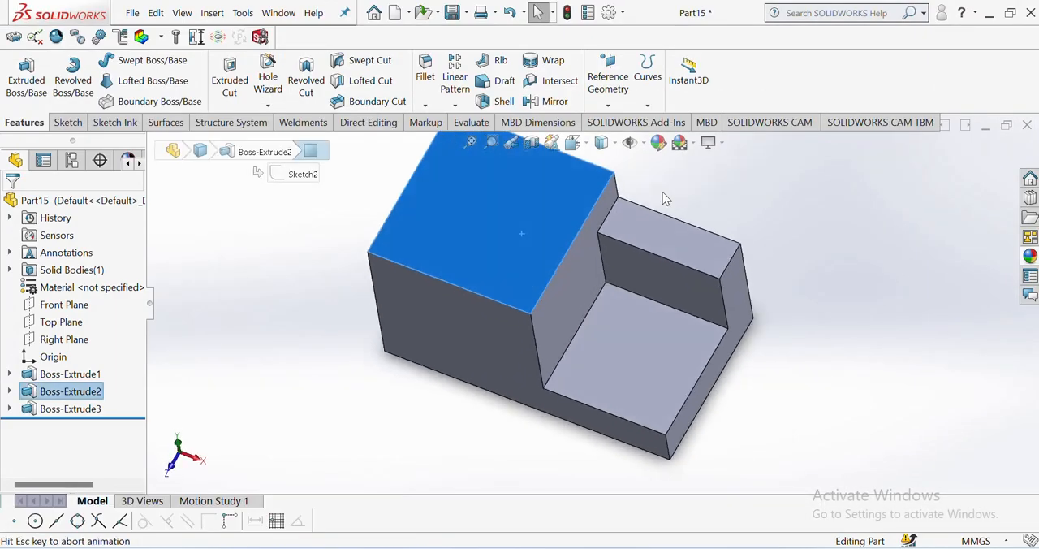
click(69, 122)
click(111, 81)
click(134, 101)
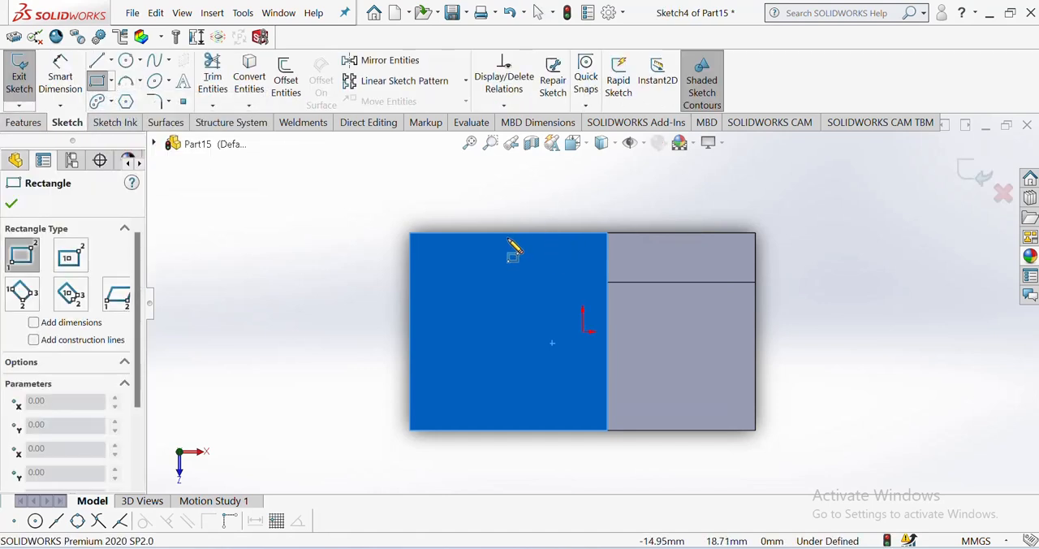
drag(469, 233, 554, 432)
right_click(555, 432)
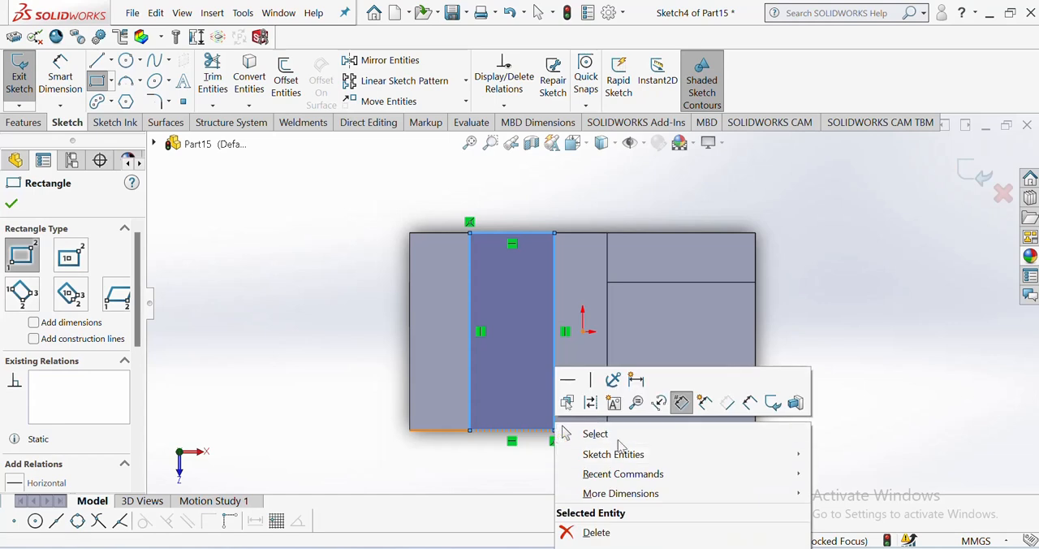
click(620, 436)
Step: Dimension the back edge of the slot rectangle and set its width to 20 mm
click(60, 77)
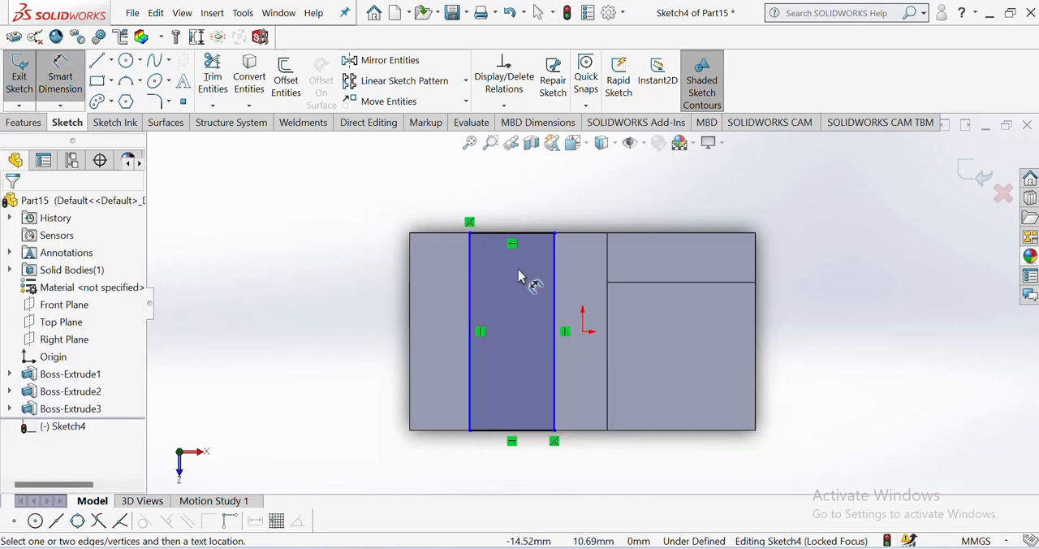
click(539, 234)
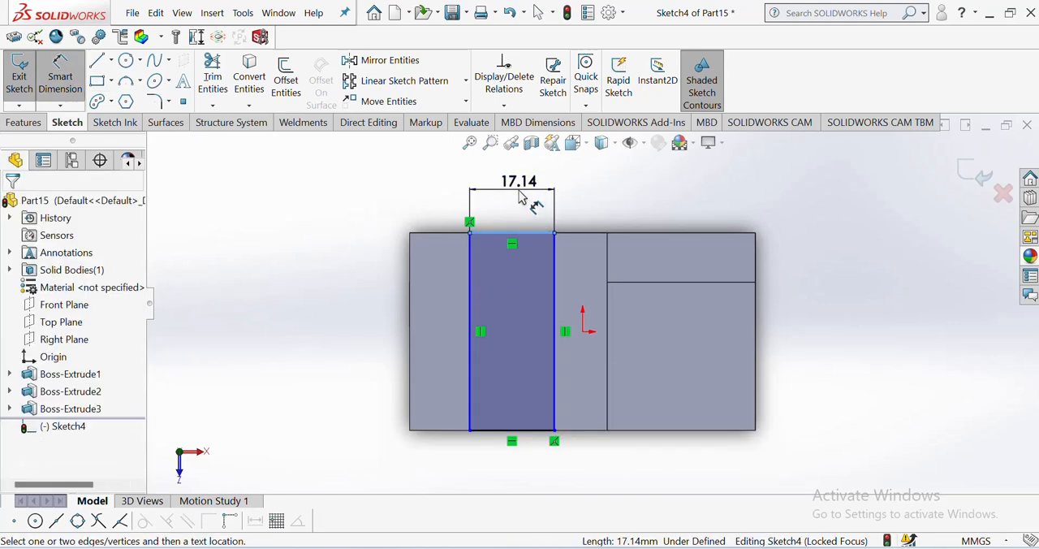
click(525, 198)
text(20)
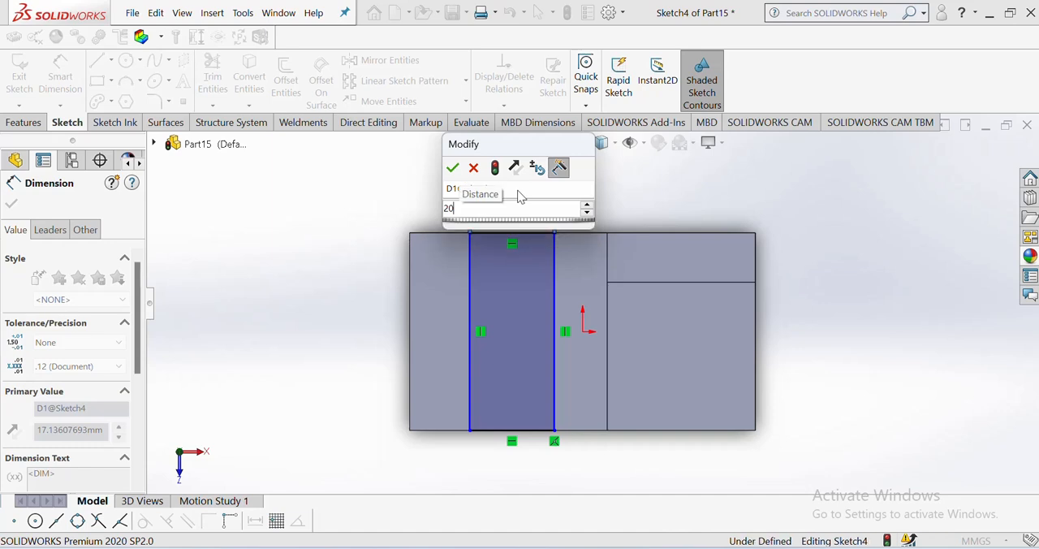
key(Return)
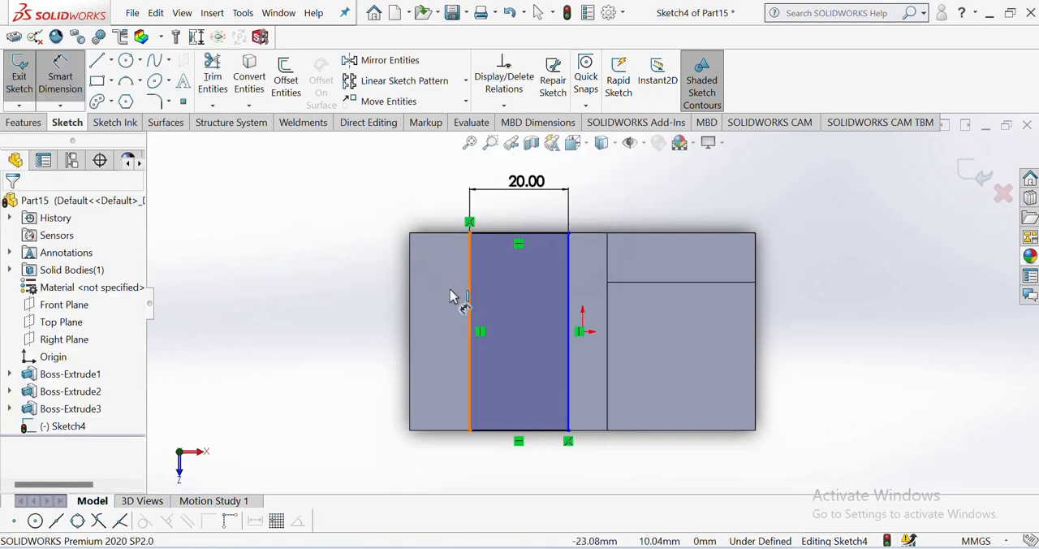
Step: Dimension the gap between the slot rectangle and the raised block's outer side edge and set it to 10 mm
click(469, 296)
click(412, 314)
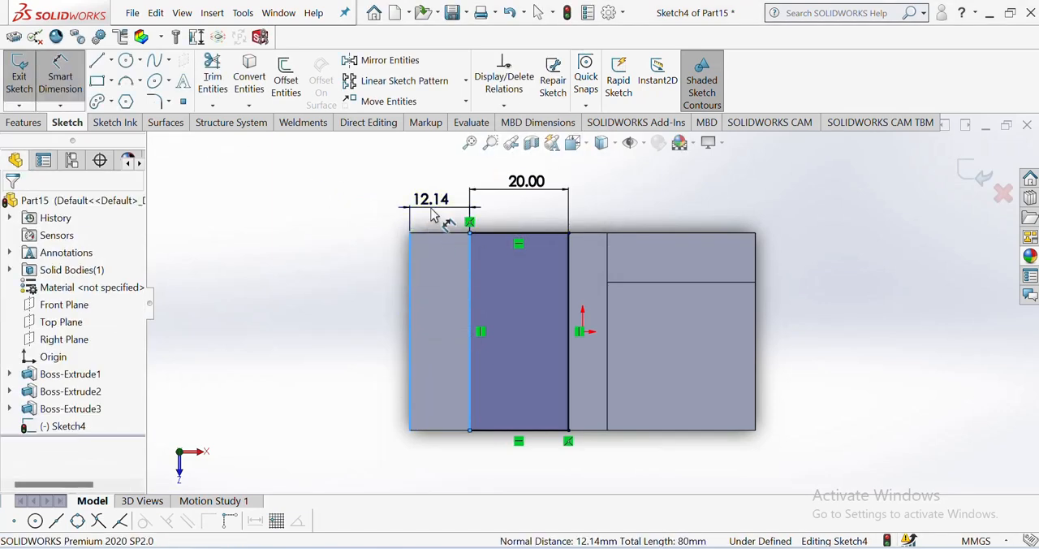
click(432, 213)
text(10)
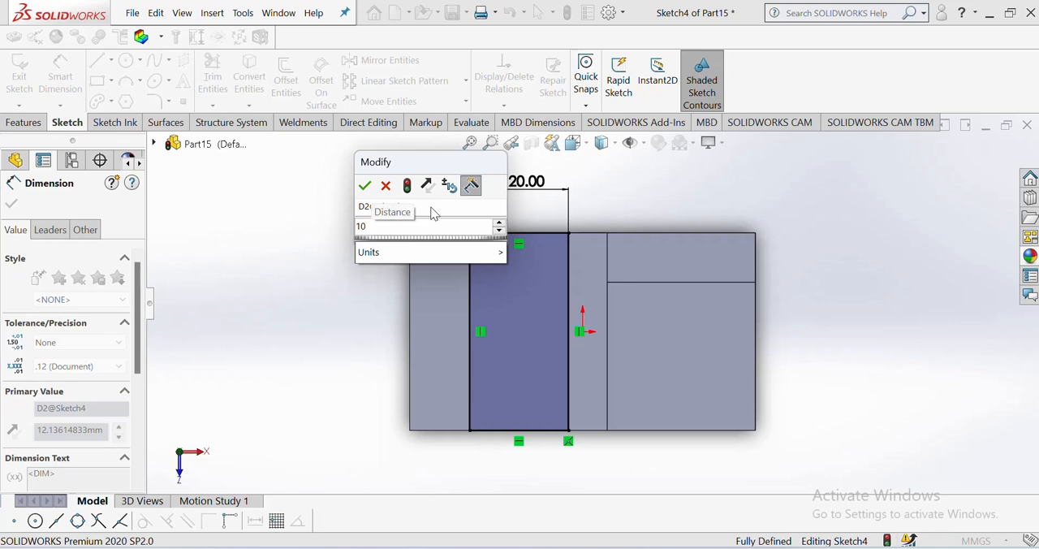
key(Return)
key(Escape)
right_click(285, 184)
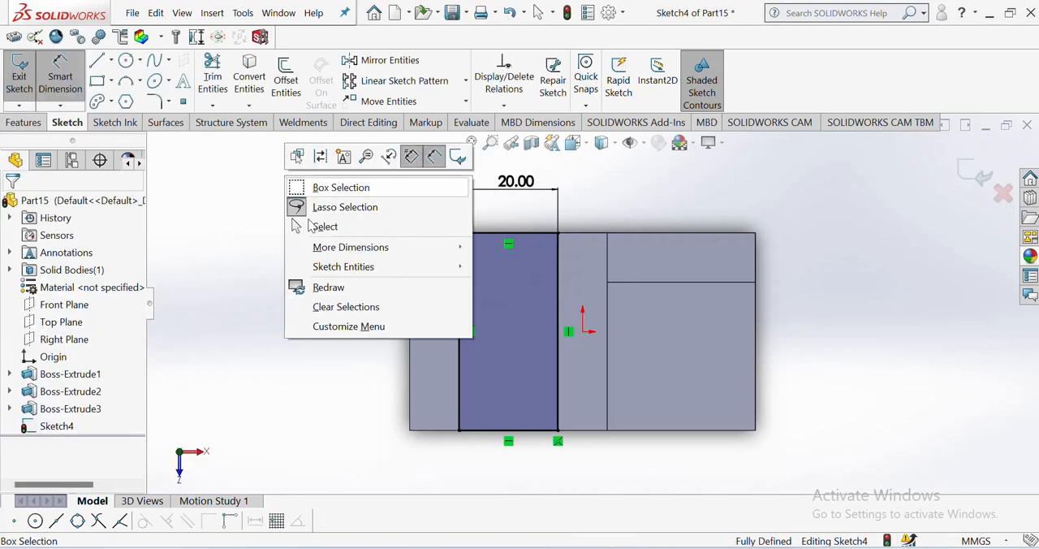
click(326, 226)
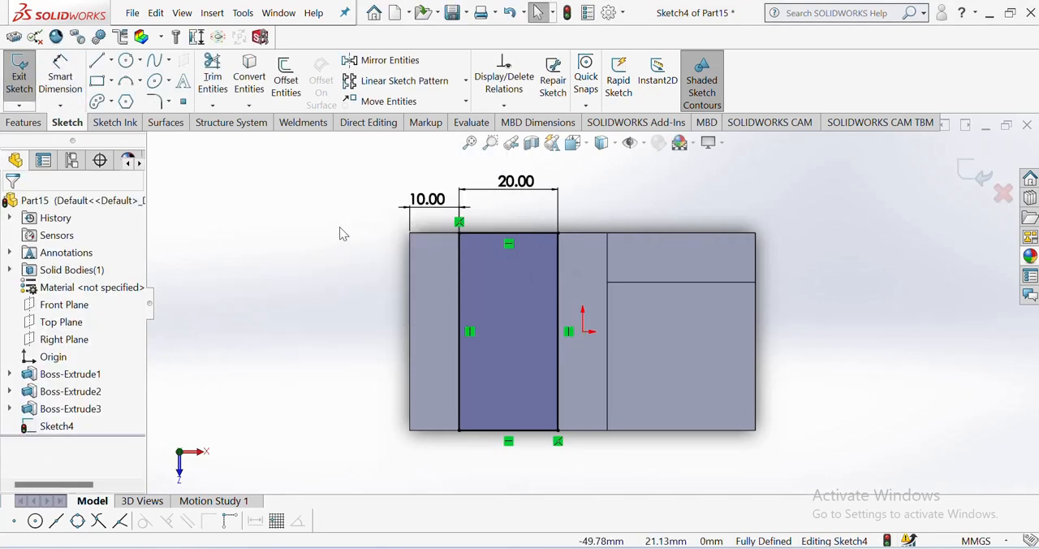
Step: Check the slot depth in the PDF drawing and extrude-cut the 20 mm wide rectangle downward with a blind depth of 20 mm
click(574, 149)
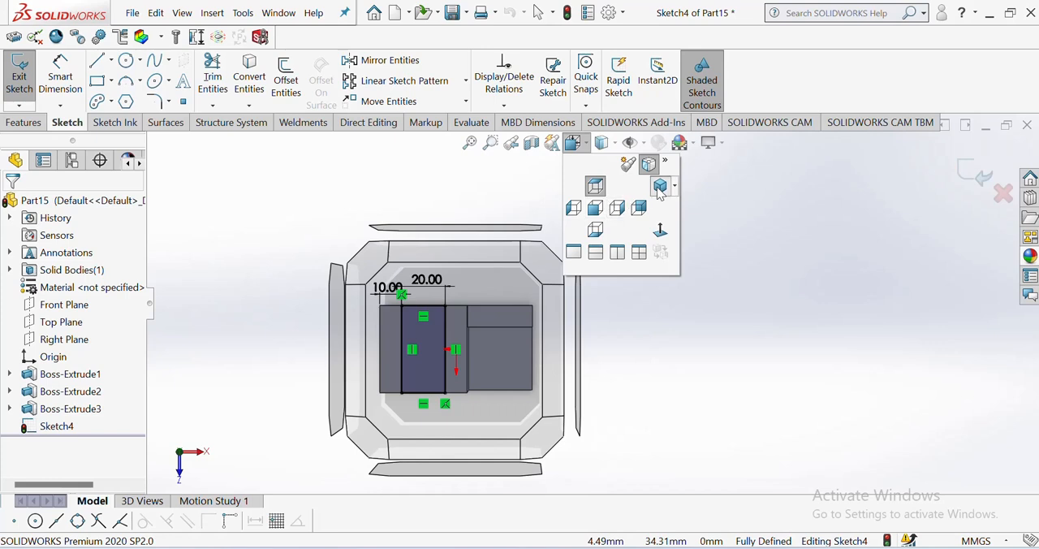
click(659, 193)
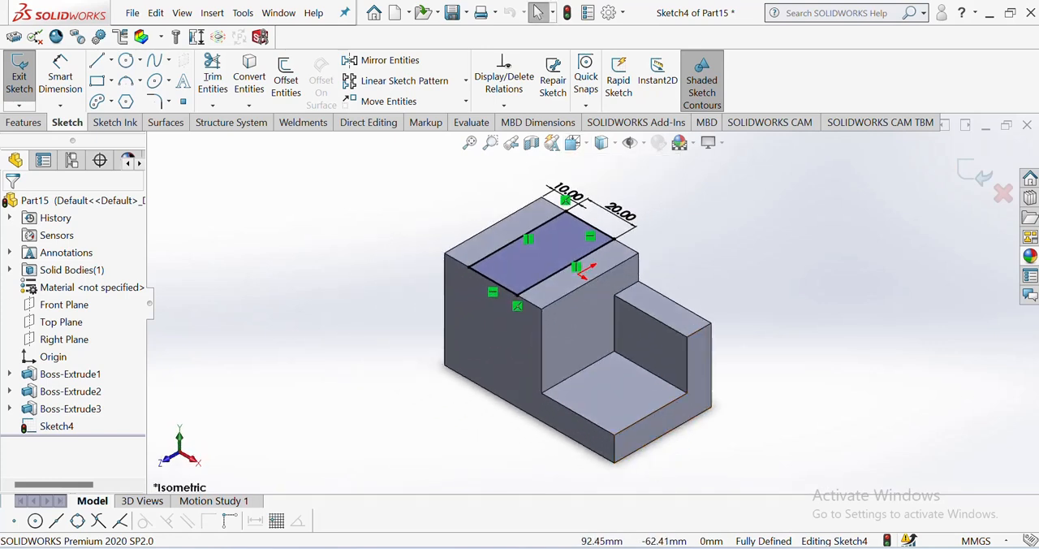
key(alt+Tab)
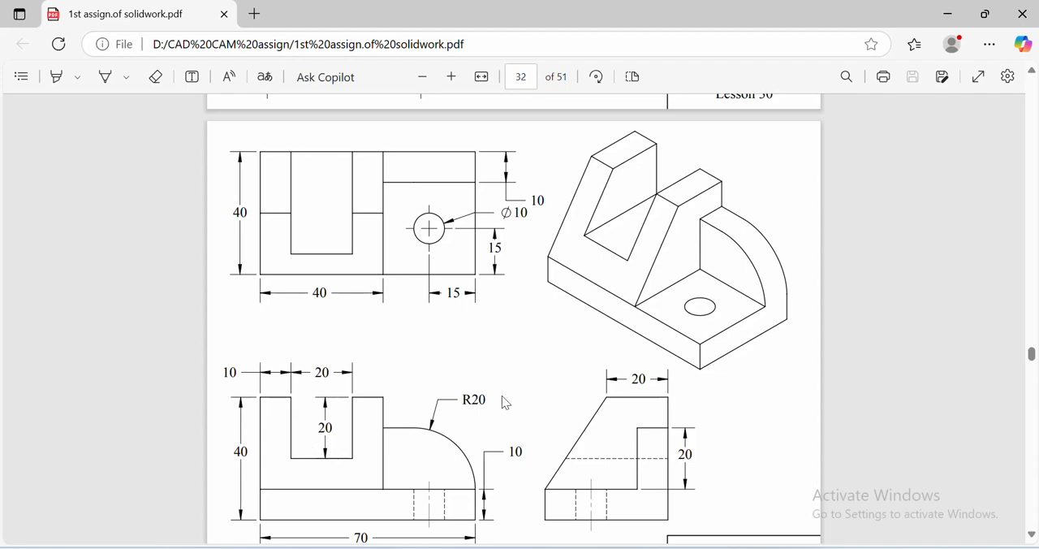
key(alt+Tab)
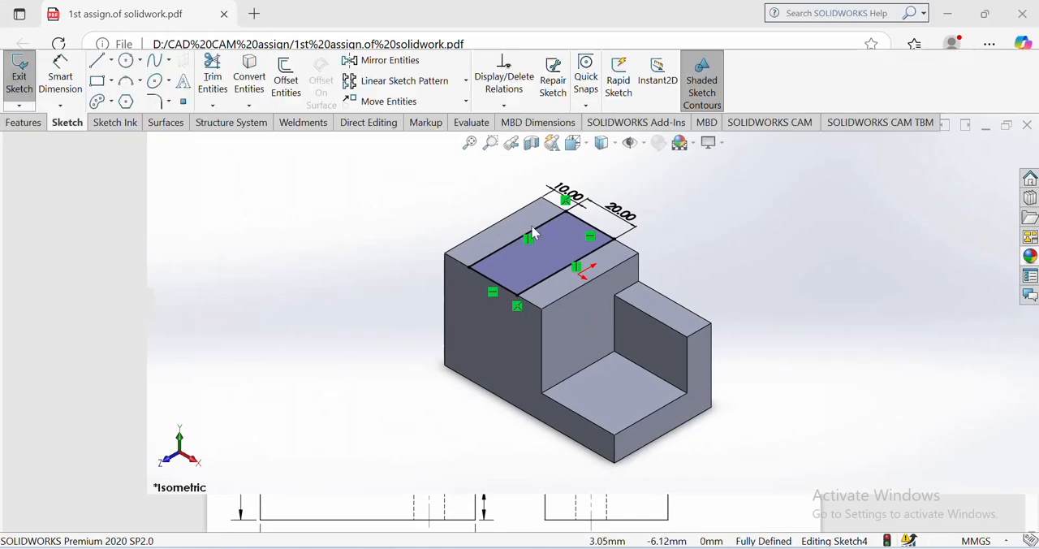
click(22, 122)
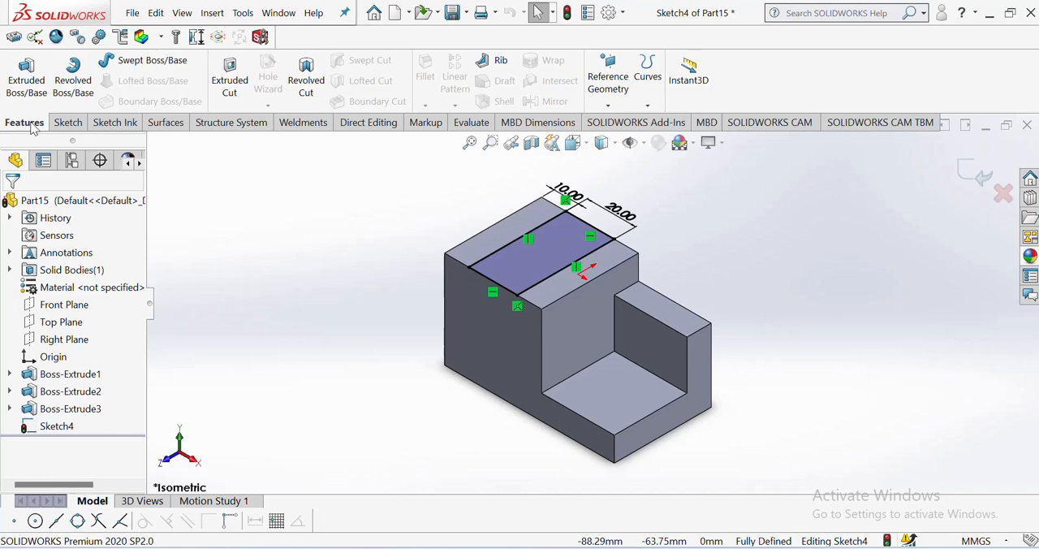
click(221, 84)
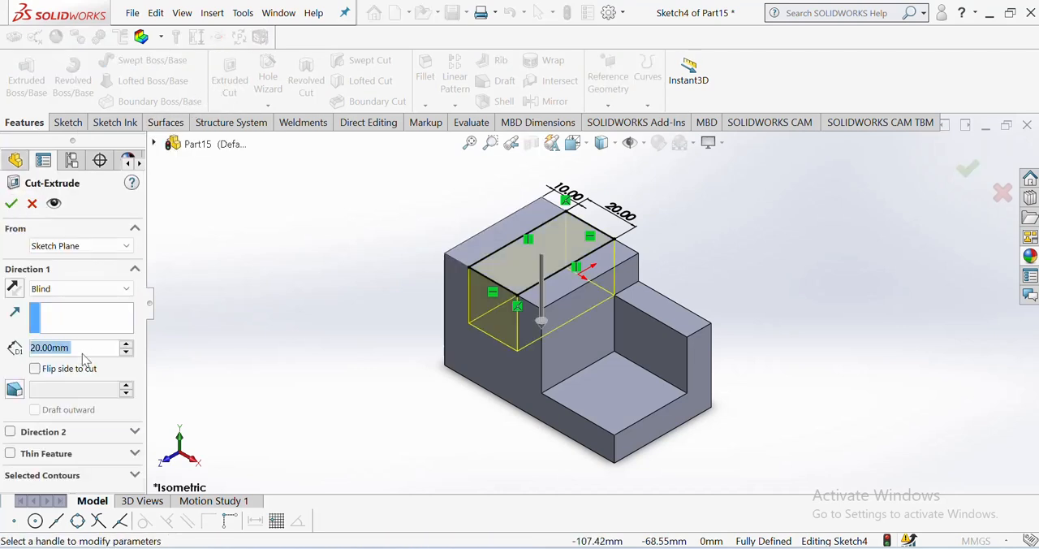
click(11, 203)
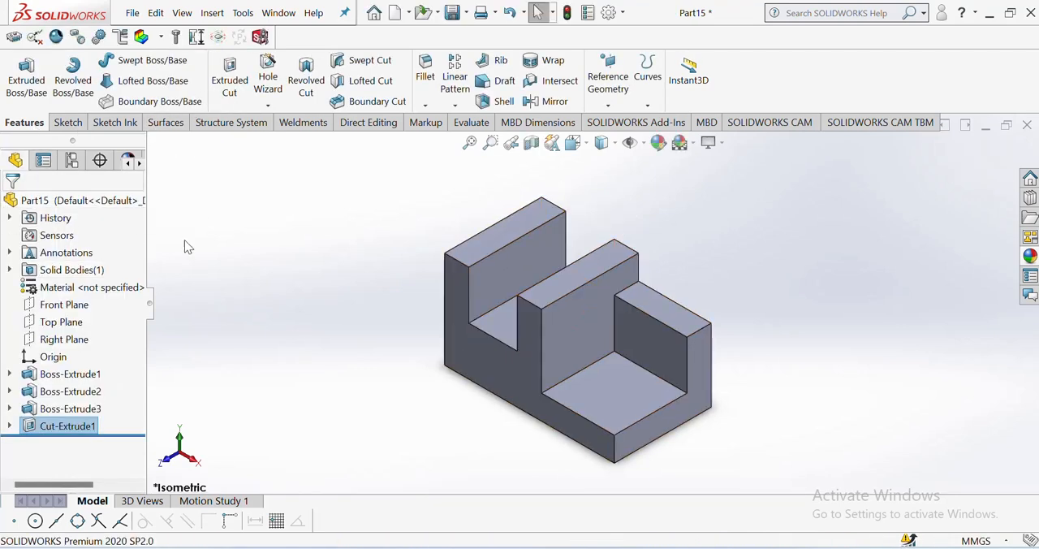
click(331, 230)
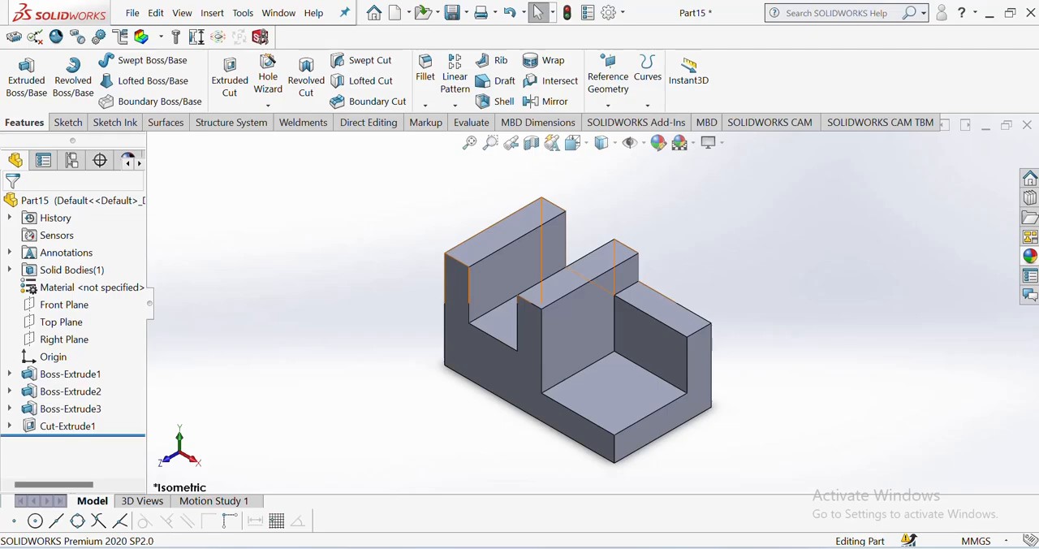
Step: Consult the PDF drawing and sketch a closed triangle with a sloping side about 31.3 mm long at the upper front corner of the raised block's inner side face
key(alt+Tab)
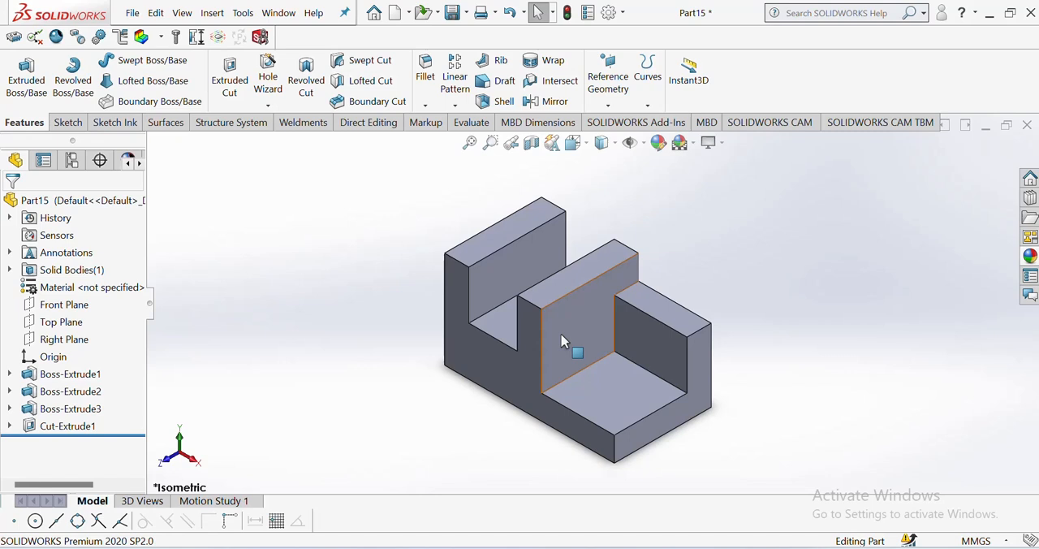
click(562, 339)
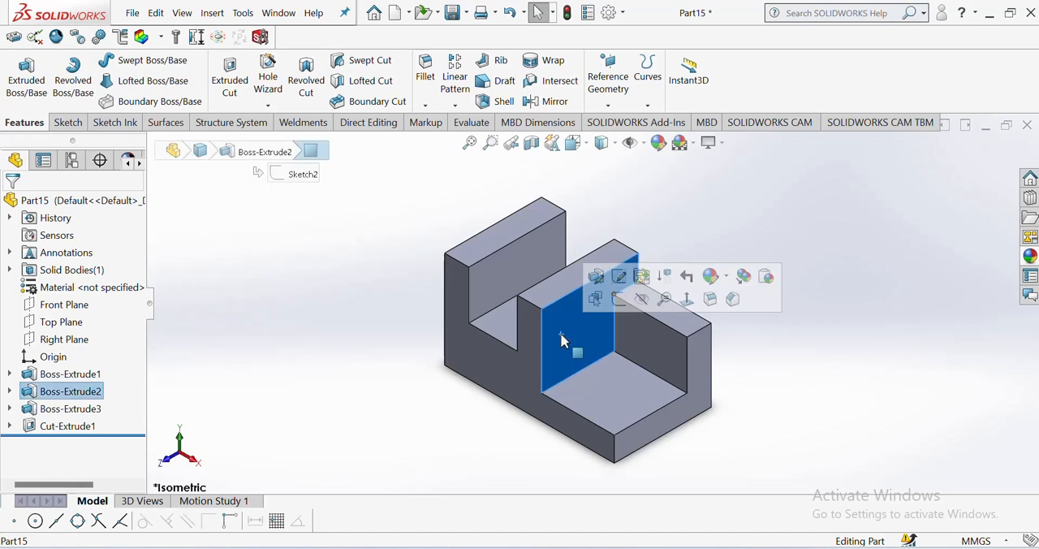
click(686, 299)
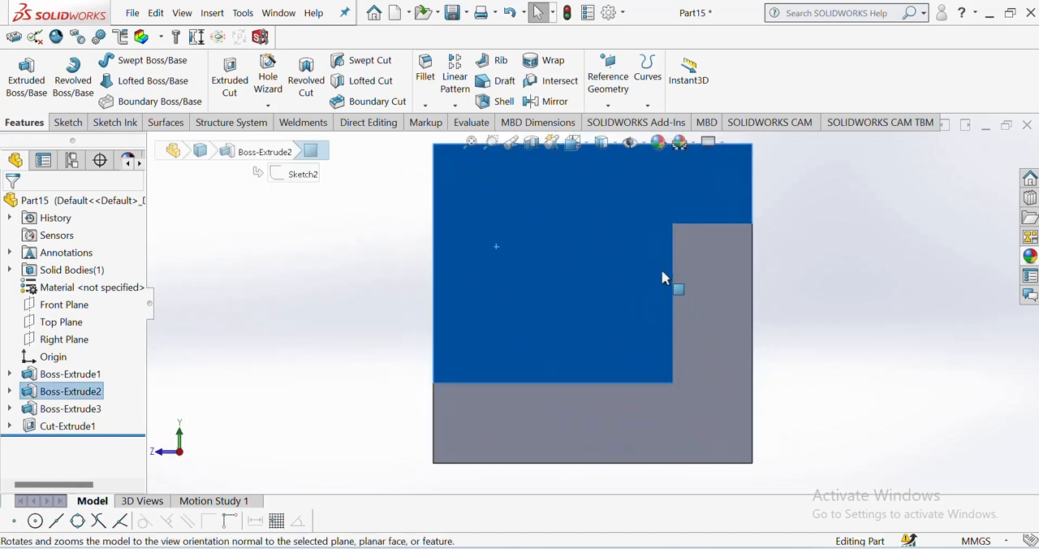
click(68, 122)
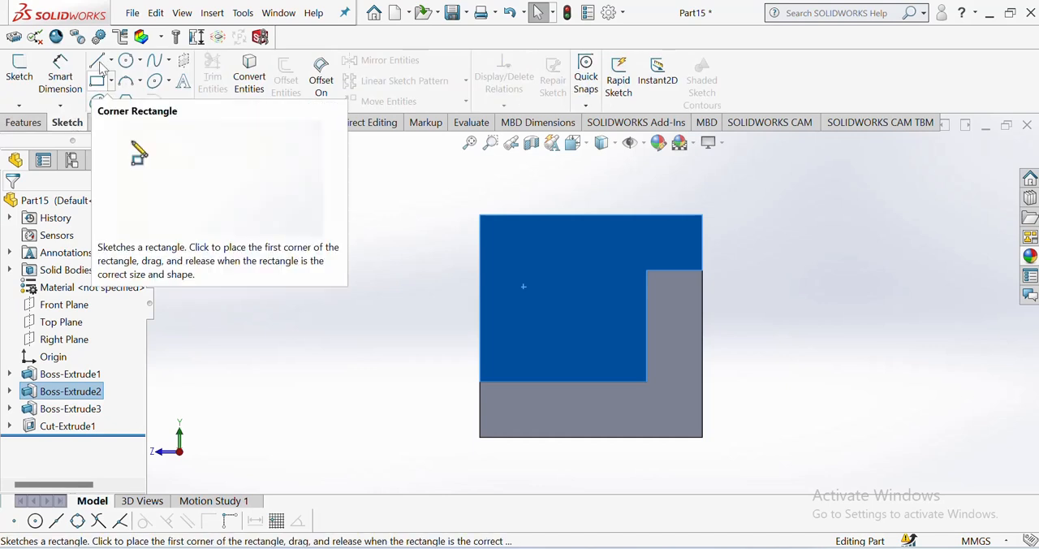
click(96, 60)
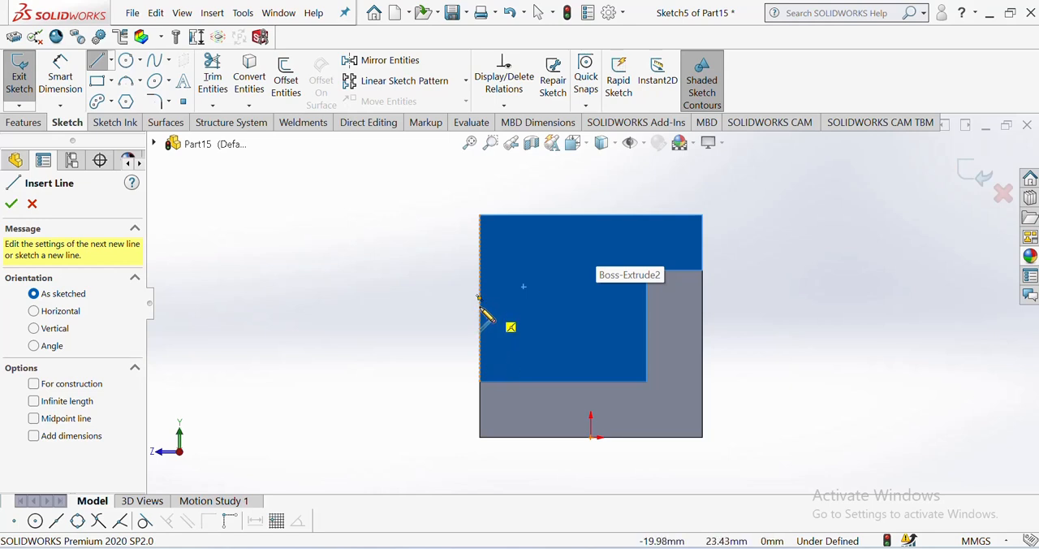
click(480, 300)
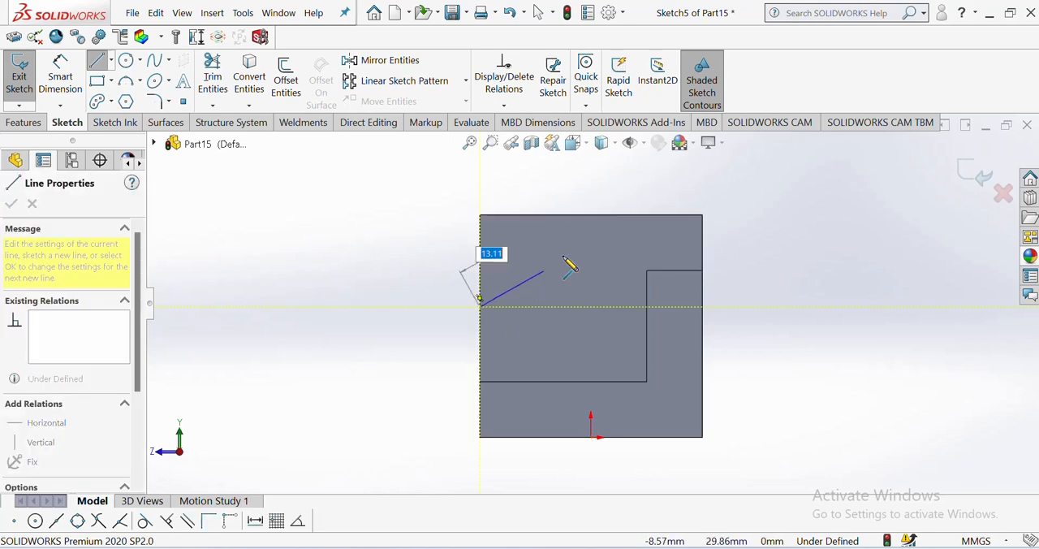
click(627, 216)
click(480, 216)
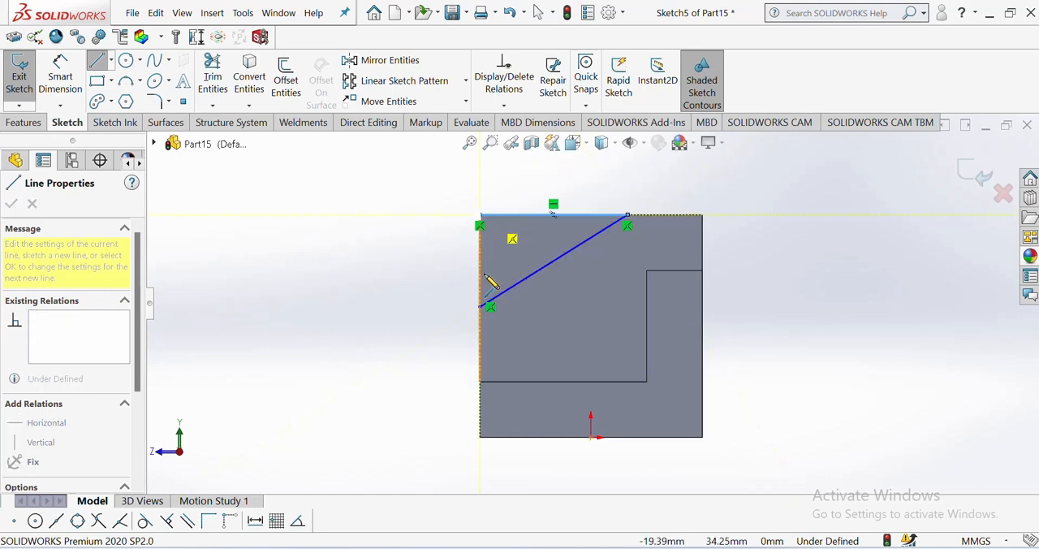
click(480, 306)
right_click(482, 308)
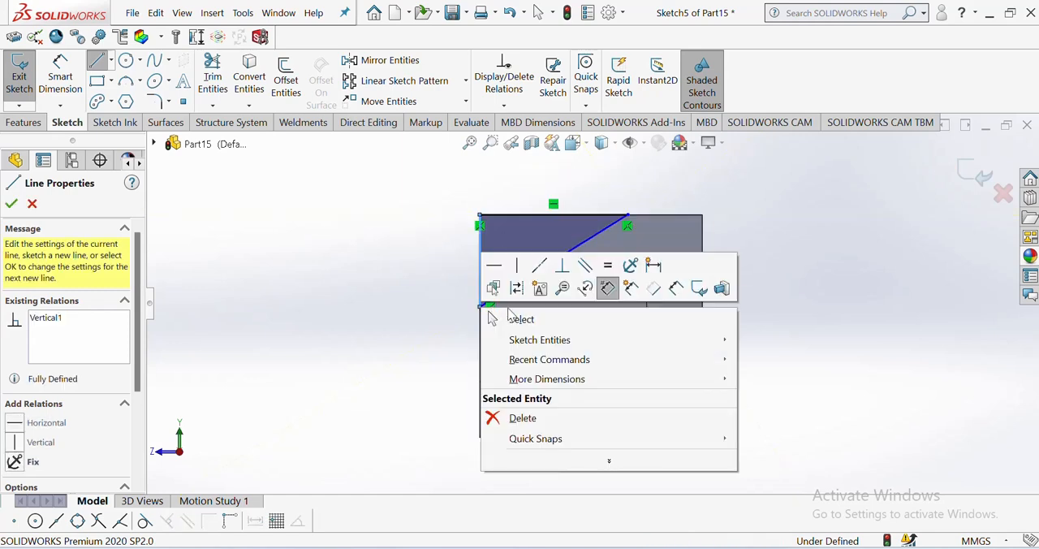
click(523, 322)
Step: Dimension the horizontal distance from the triangle's upper vertex to the block's top back corner and set it to 20 mm
click(61, 76)
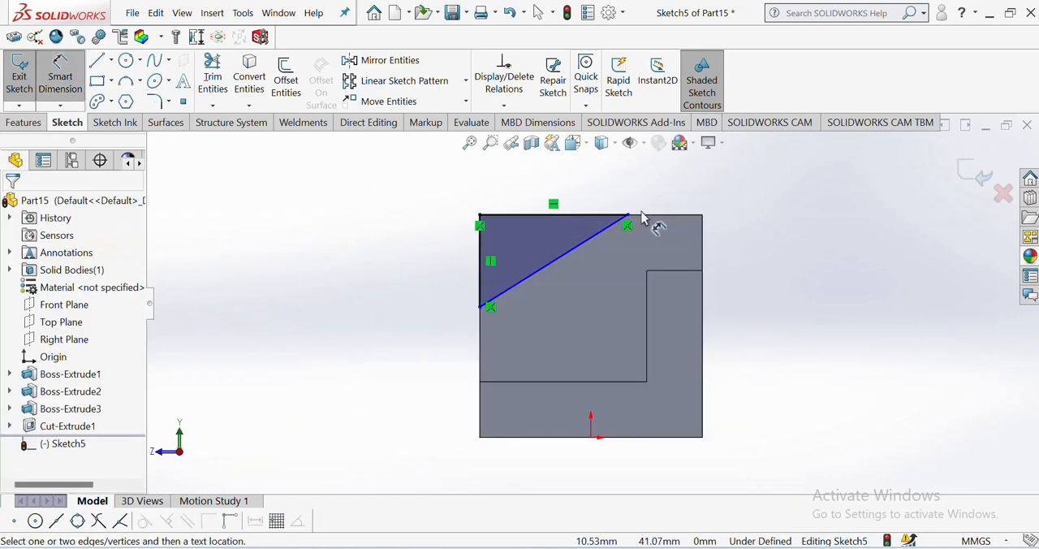
click(629, 218)
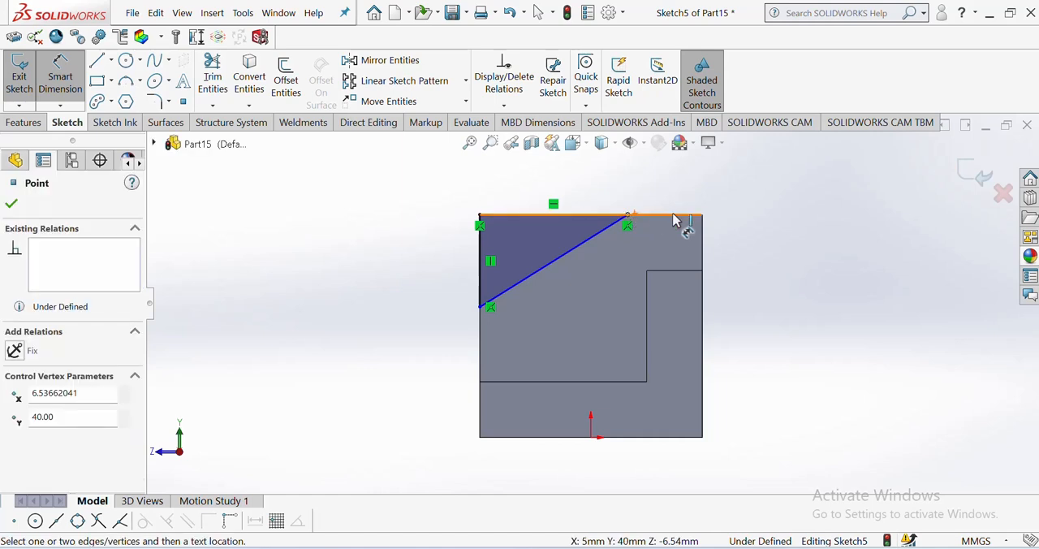
click(703, 216)
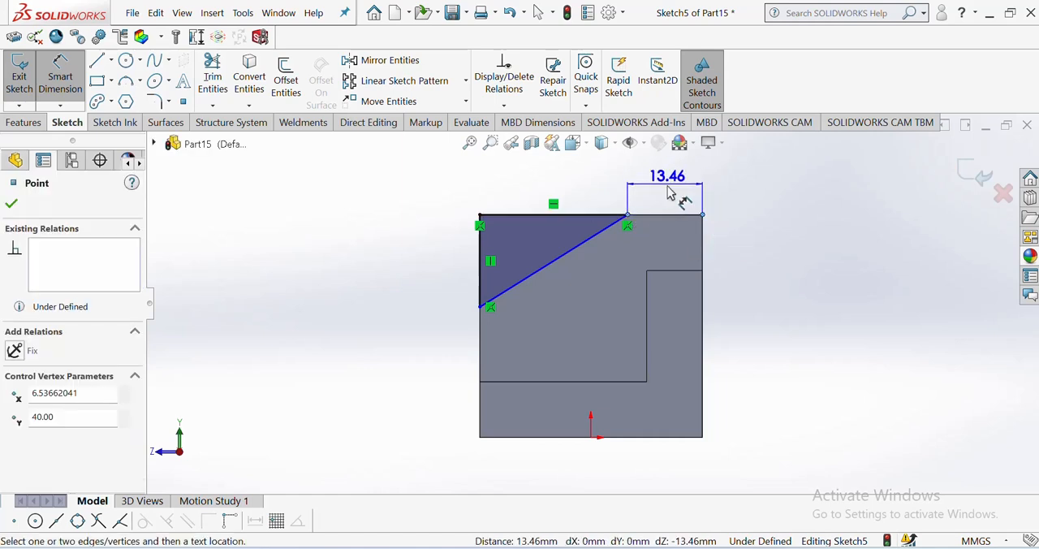
click(667, 185)
text(20)
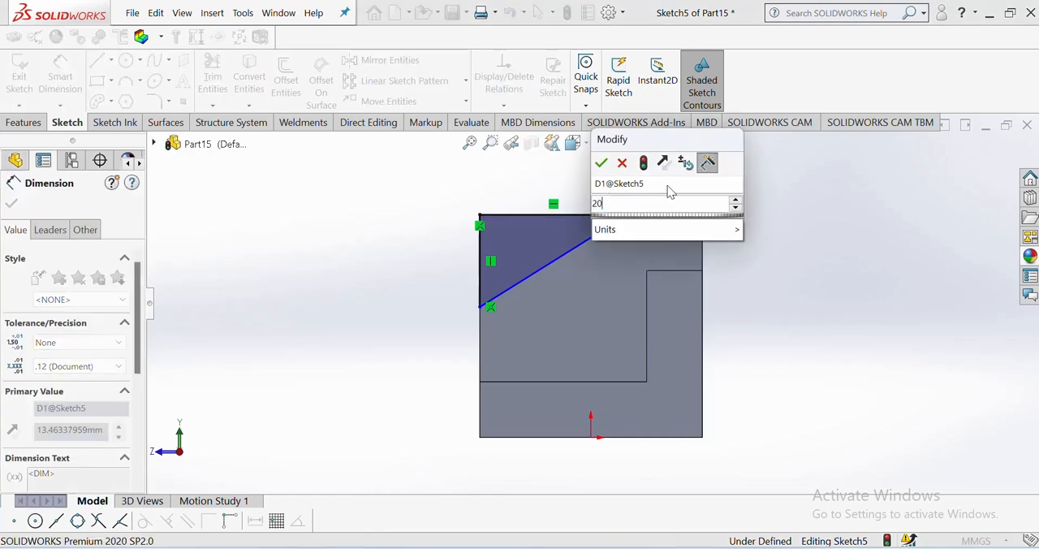
key(Return)
click(400, 233)
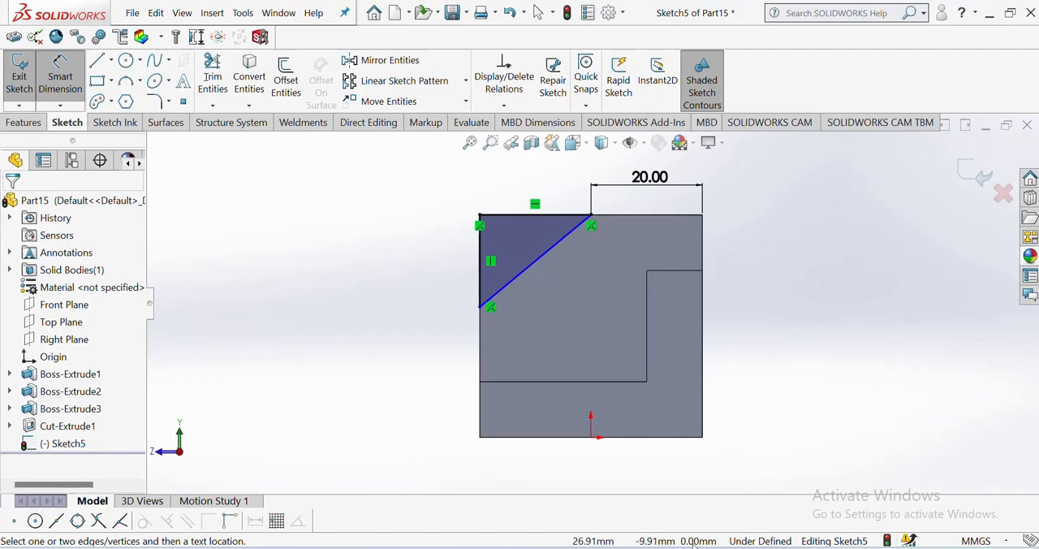
Step: Consult the PDF drawing and dimension the triangle's lower vertex from the base's bottom front corner, setting the height to 10 mm
key(alt+Tab)
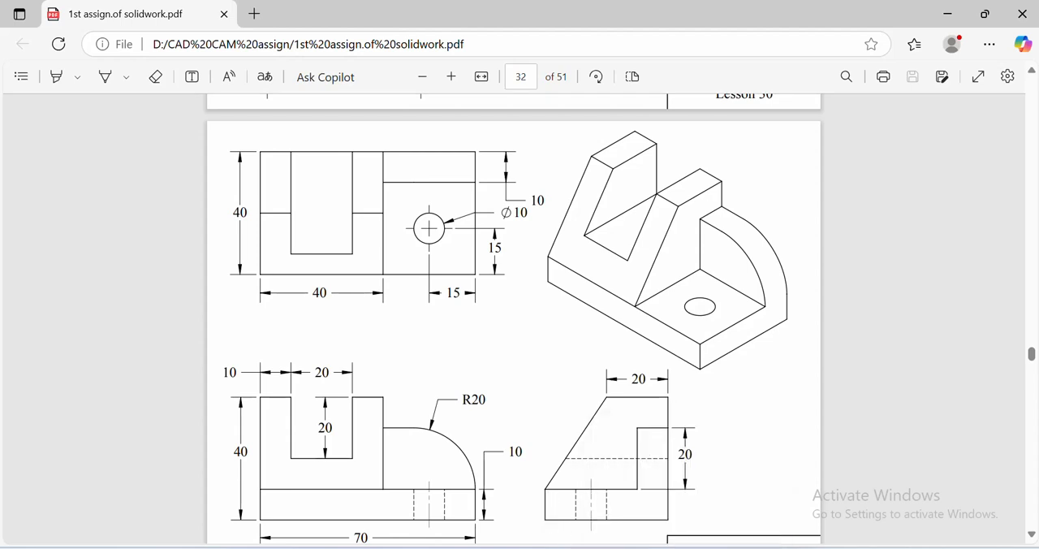
click(662, 454)
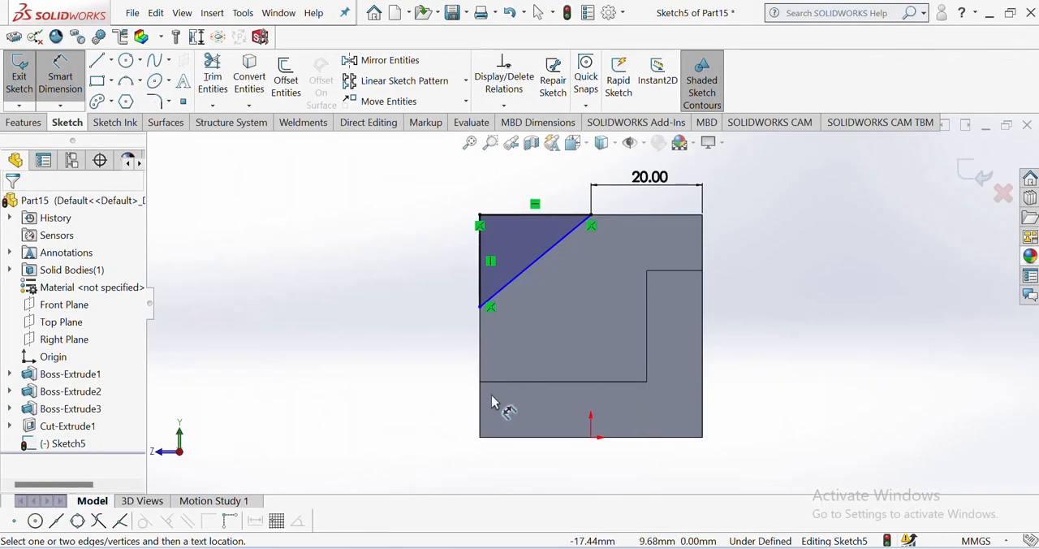
click(485, 311)
click(480, 436)
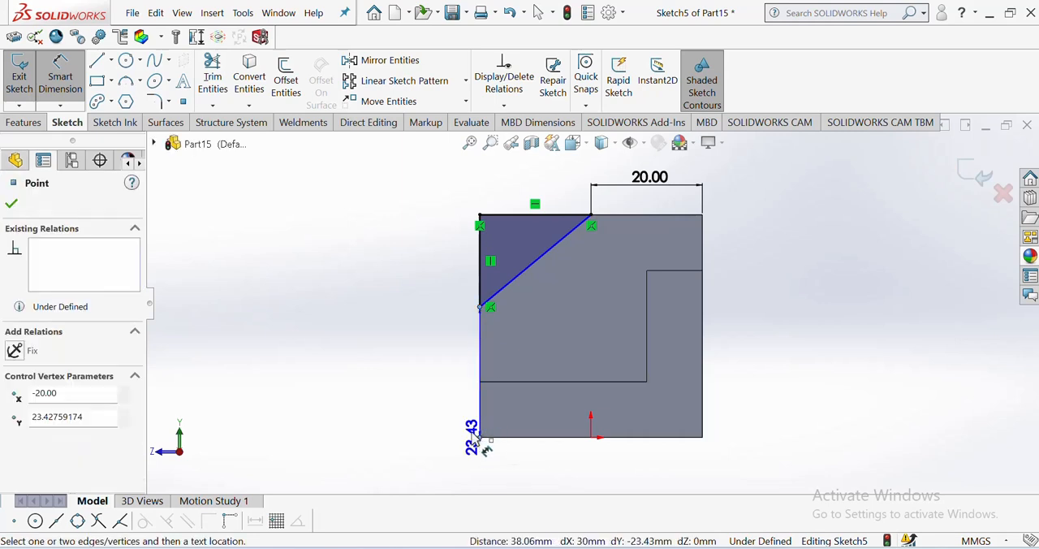
click(423, 397)
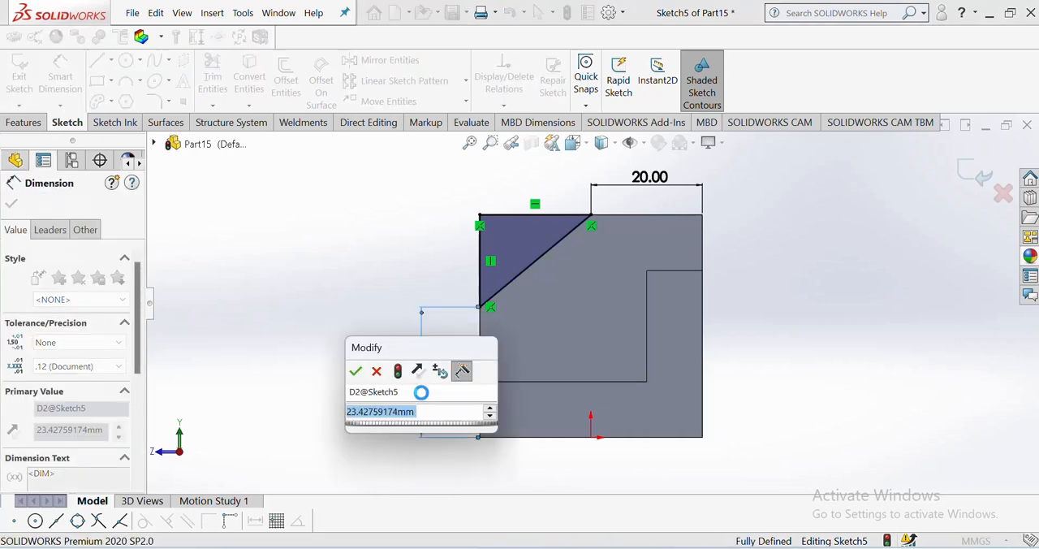
text(10)
key(Return)
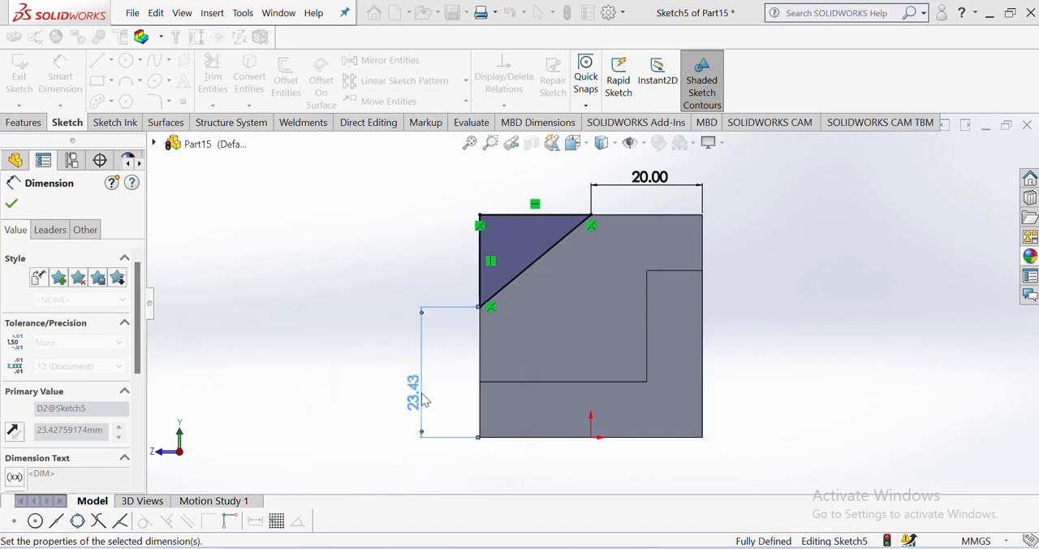
key(Escape)
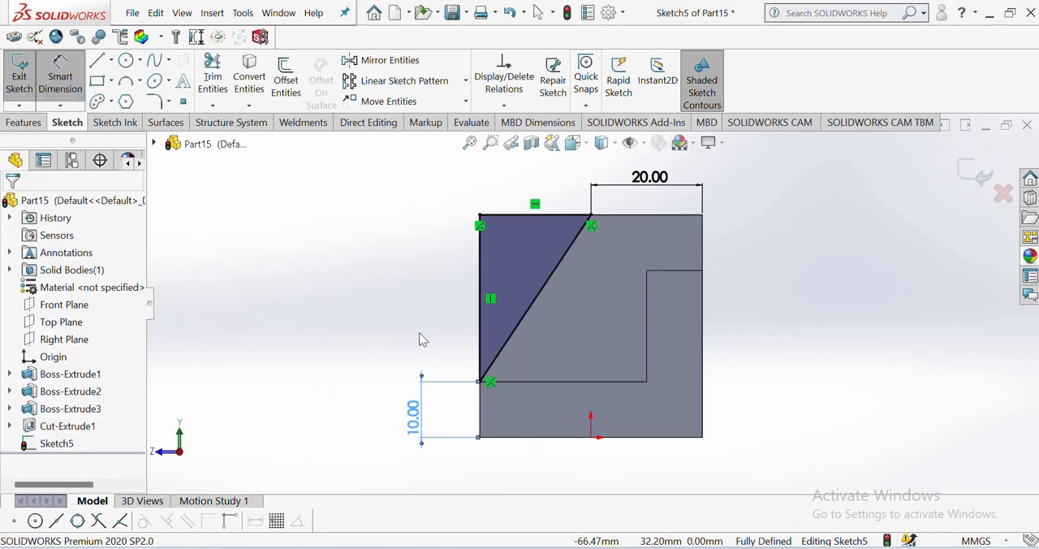
Step: Check the sloped front in the PDF drawing and extrude-cut the triangle Through All across the raised block
key(alt+Tab)
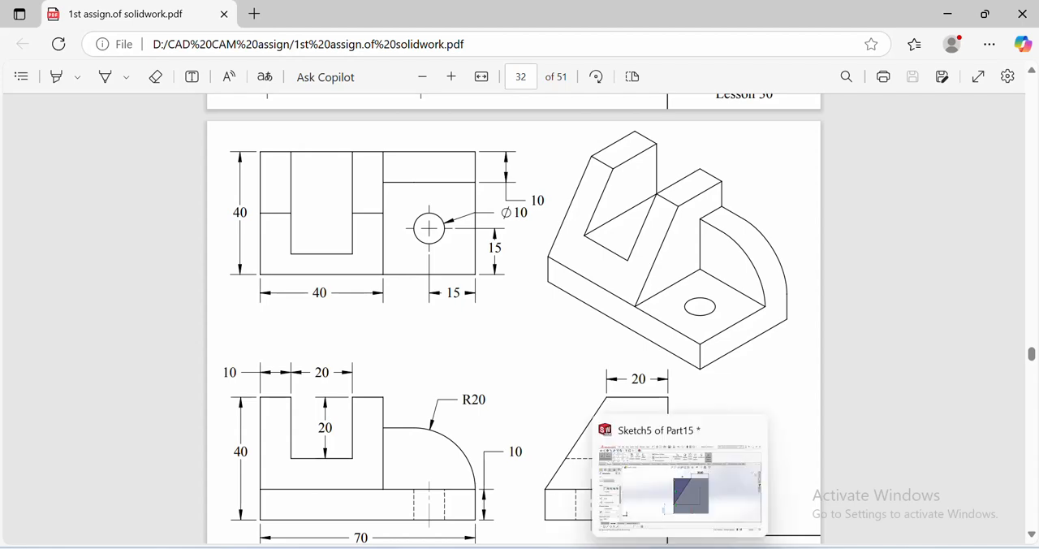
click(680, 548)
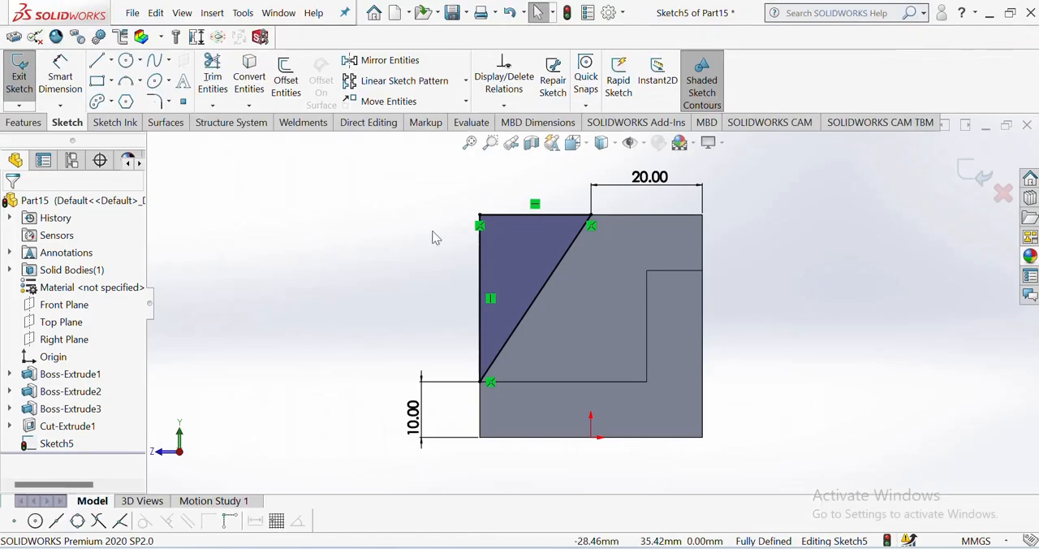
click(574, 143)
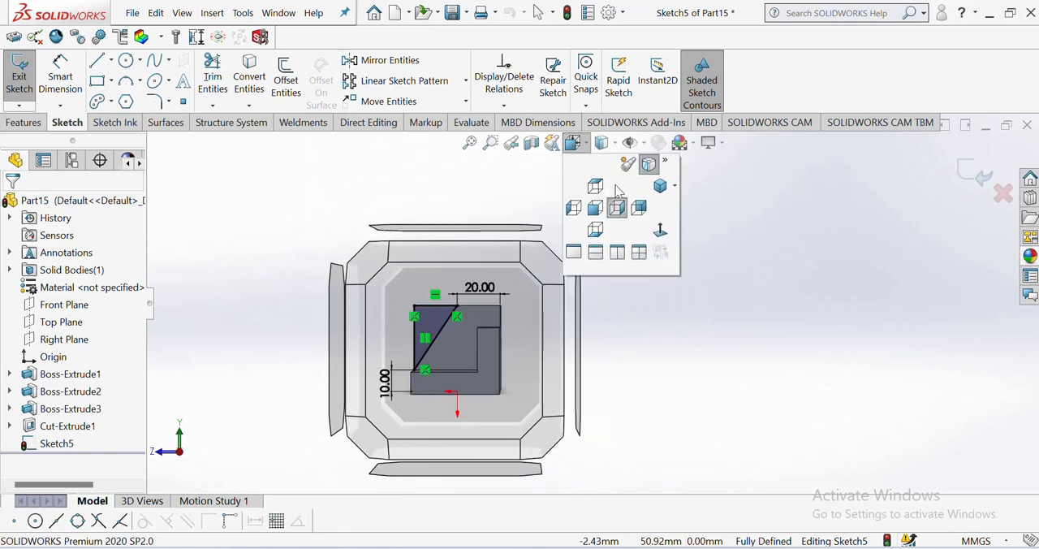
click(660, 187)
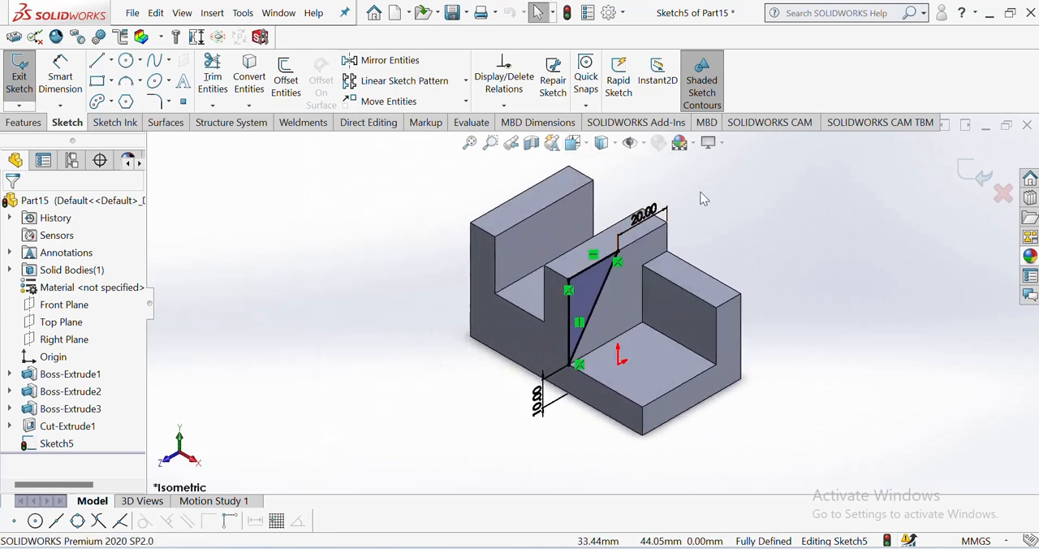
key(alt+Tab)
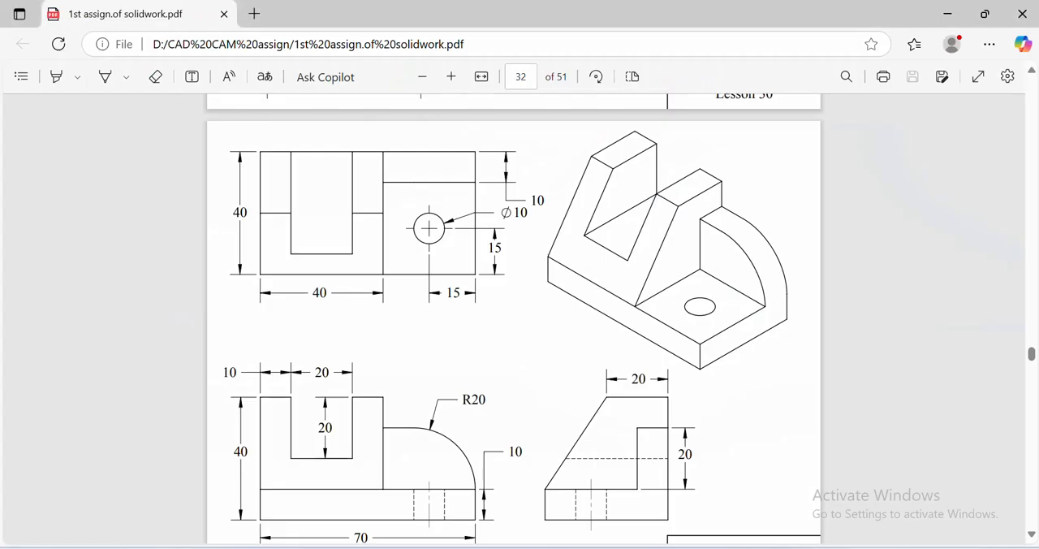
key(alt+Tab)
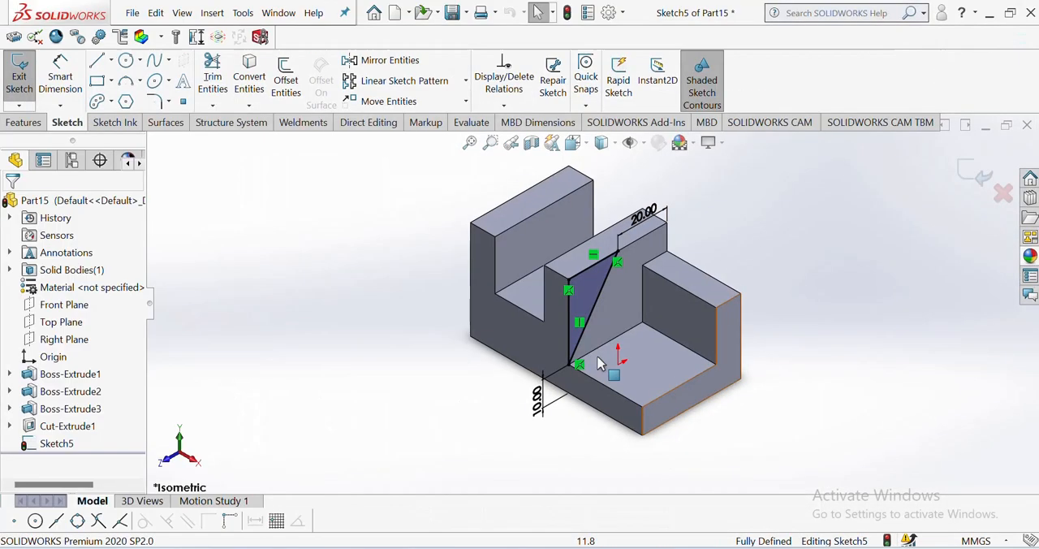
click(24, 123)
click(234, 85)
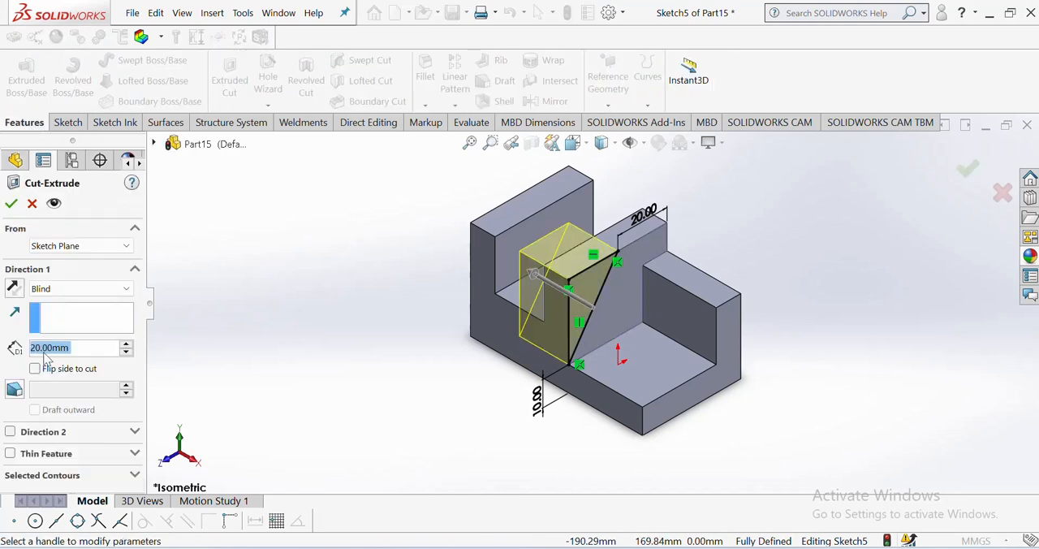
click(104, 293)
click(104, 314)
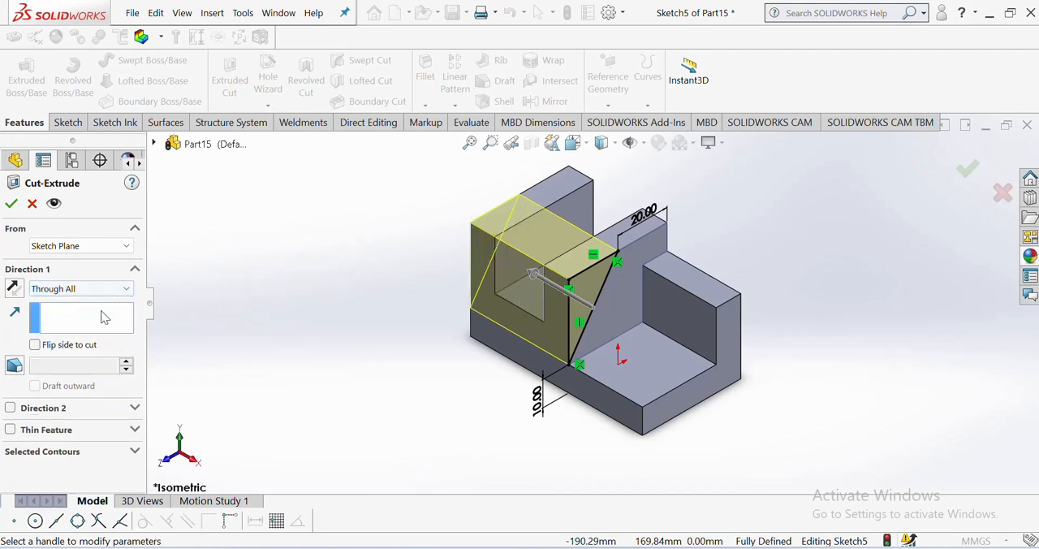
click(11, 203)
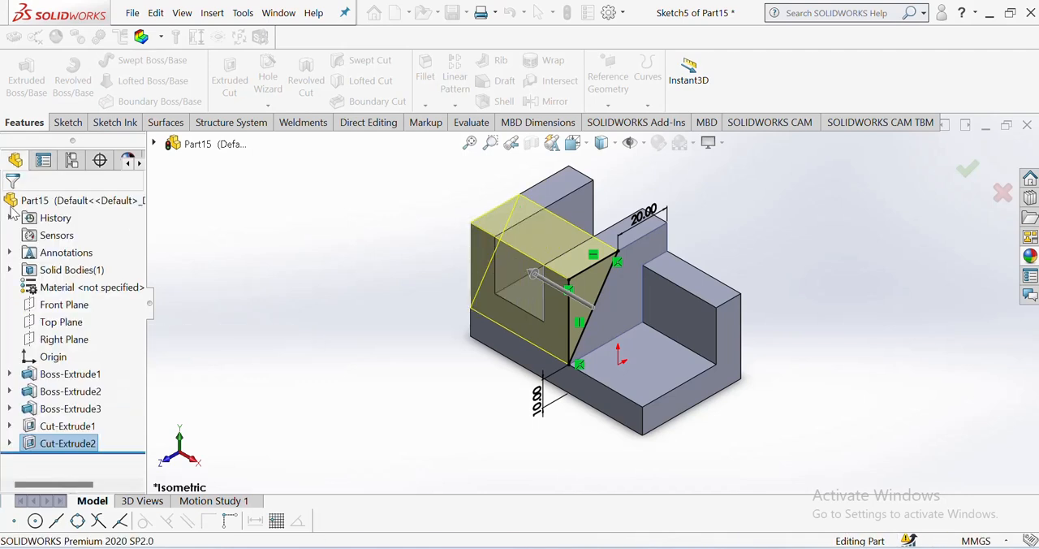
scroll(608, 312, up, 2)
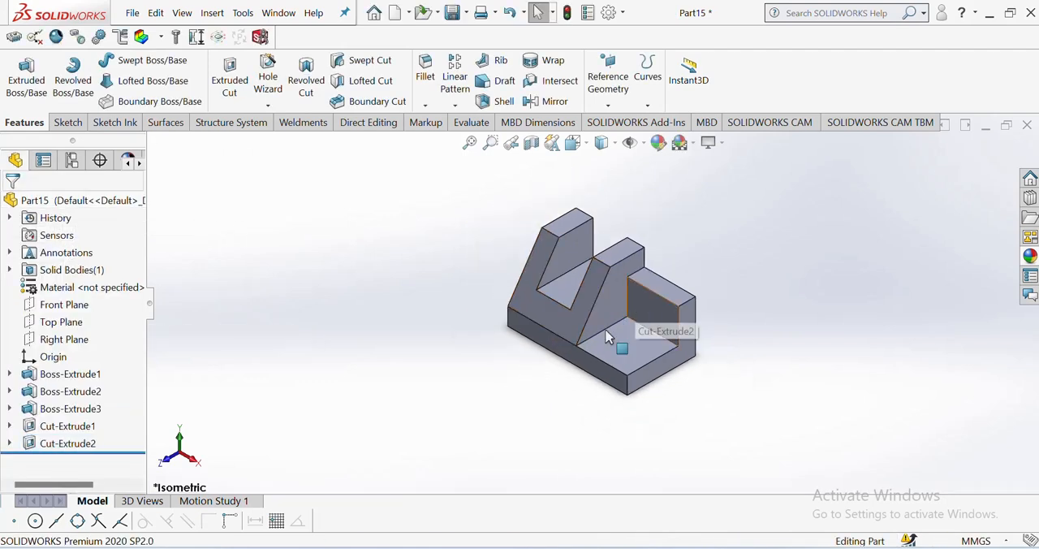
scroll(595, 351, down, 1)
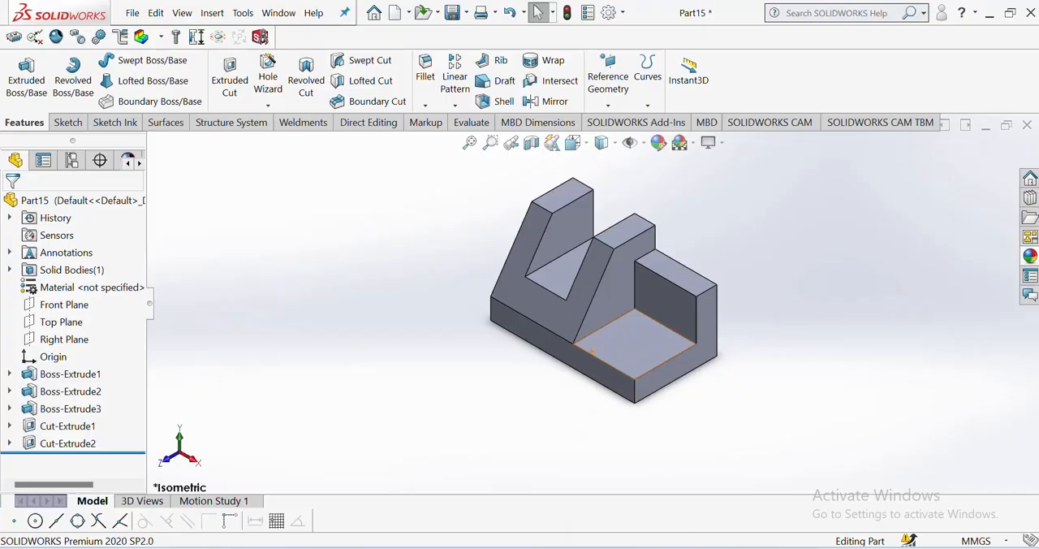
Step: Check the rib's rounding in the PDF drawing and fillet the rib's upper outer edge with a 20 mm radius
click(697, 547)
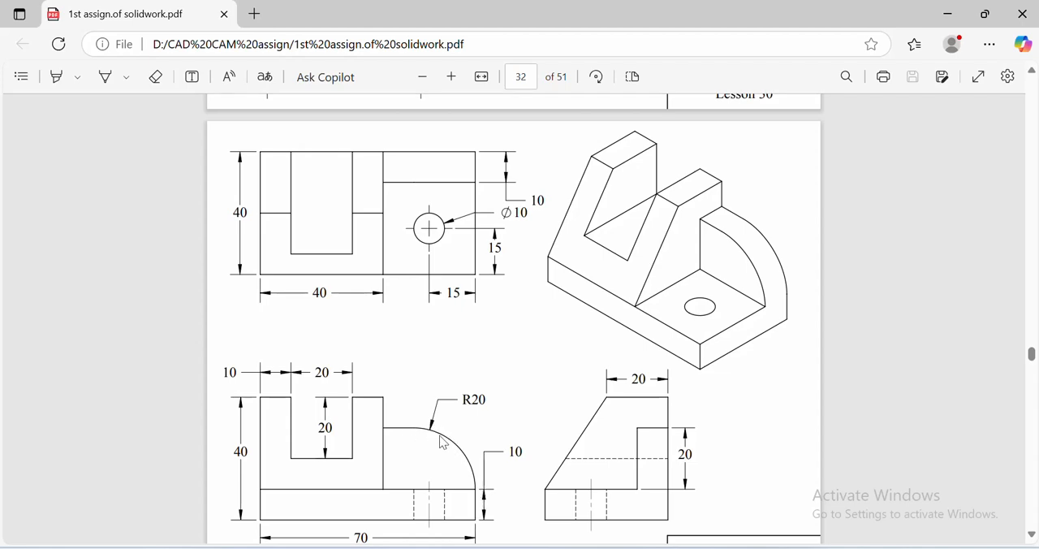
key(alt+Tab)
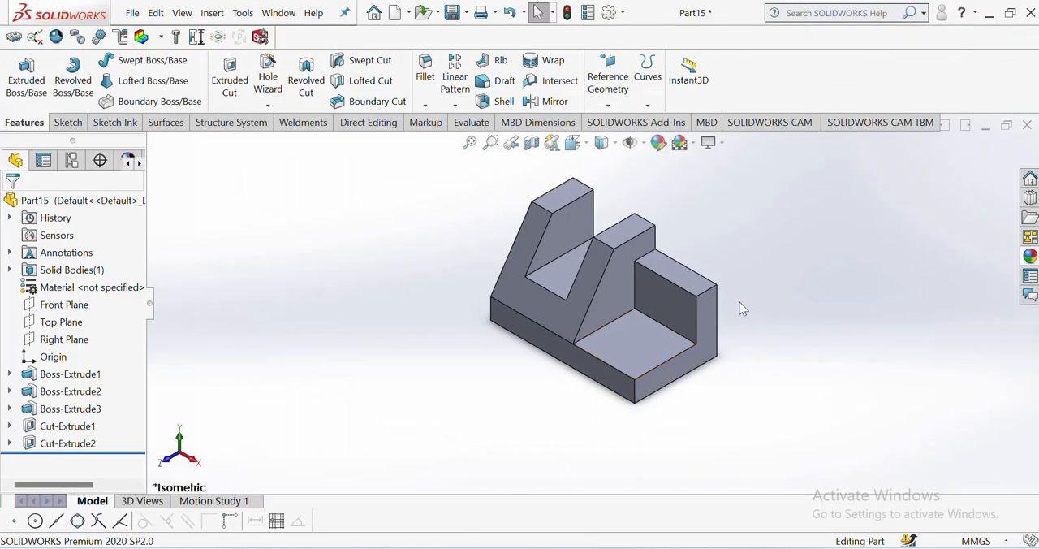
click(706, 294)
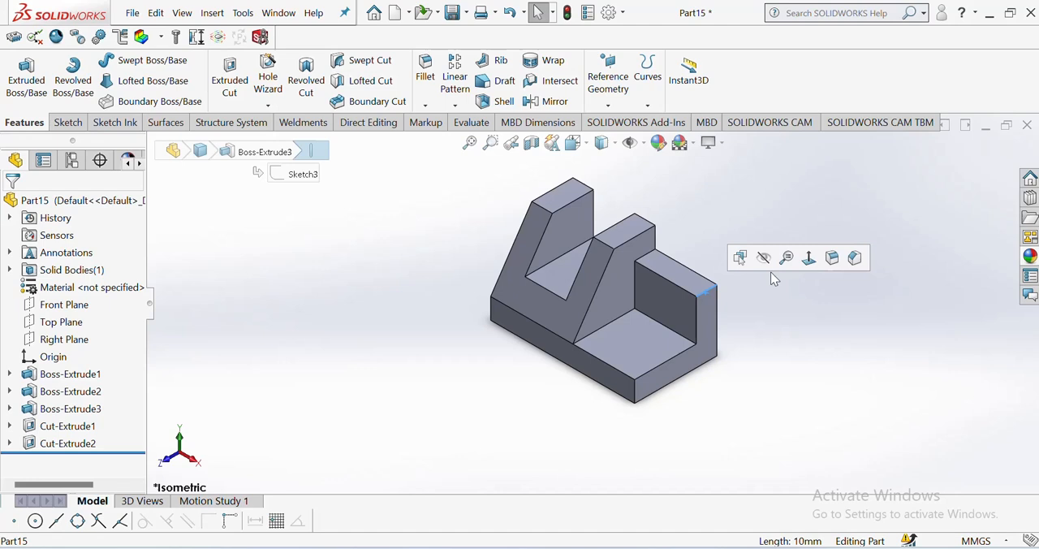
click(829, 255)
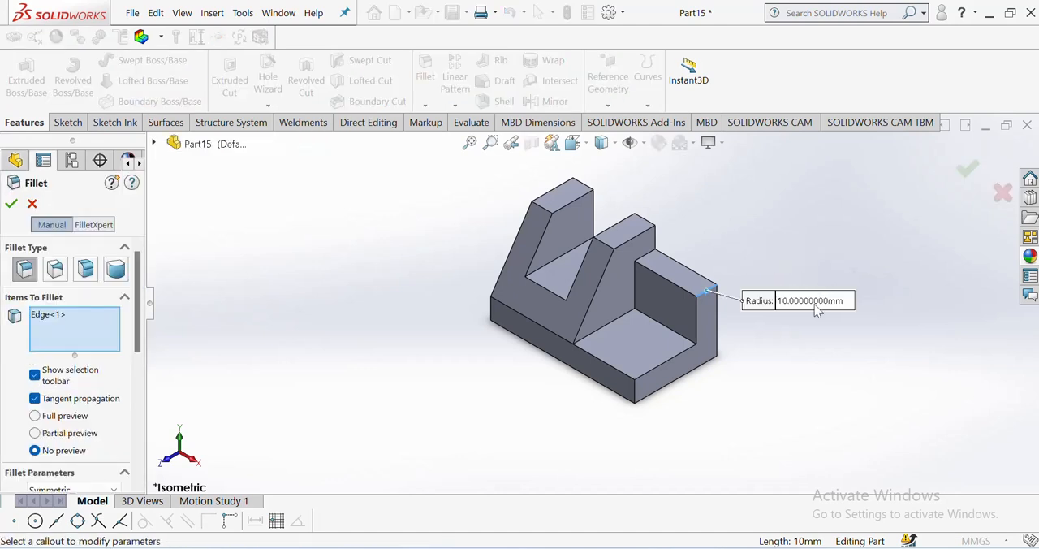
click(839, 301)
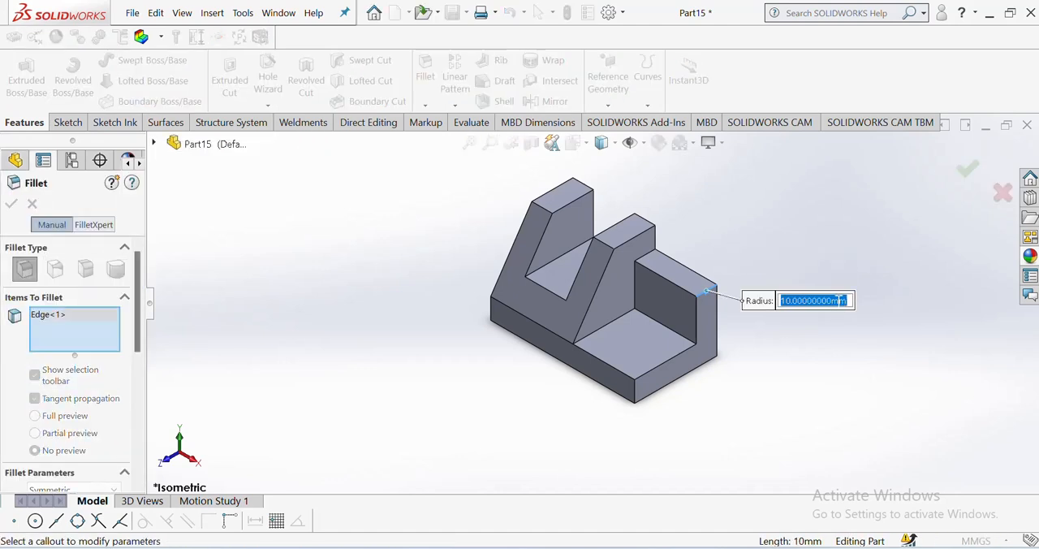
text(20)
key(Return)
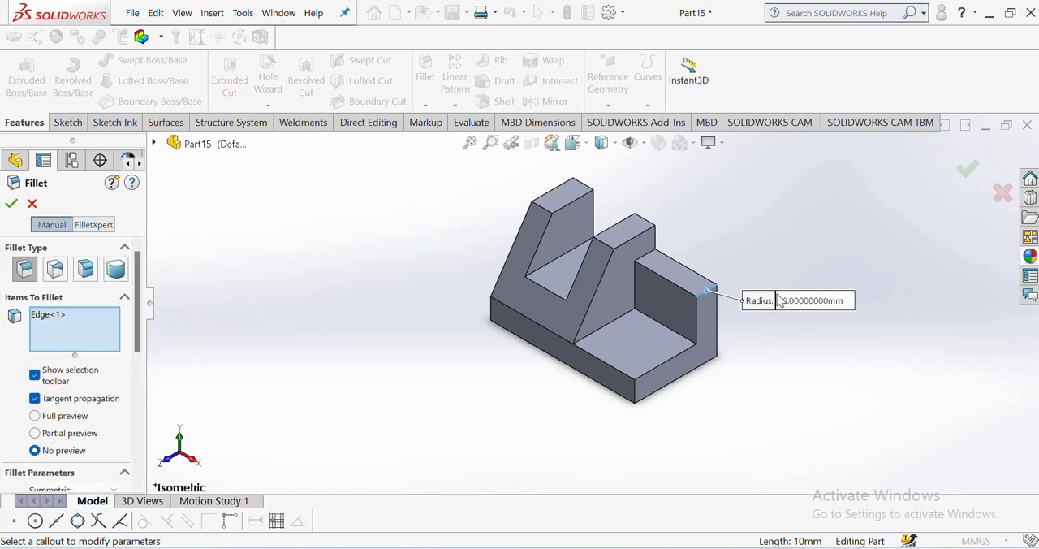
click(11, 203)
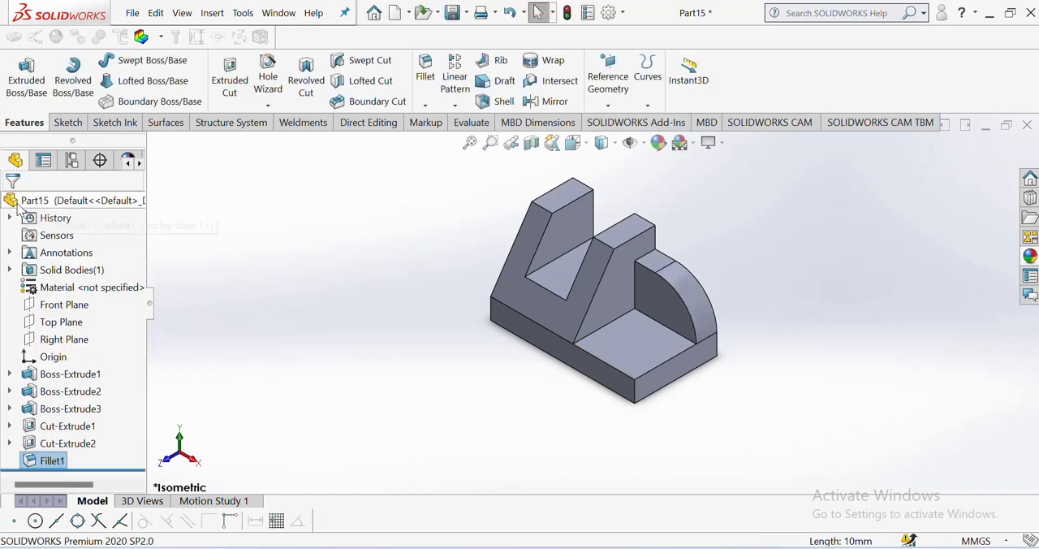
click(362, 258)
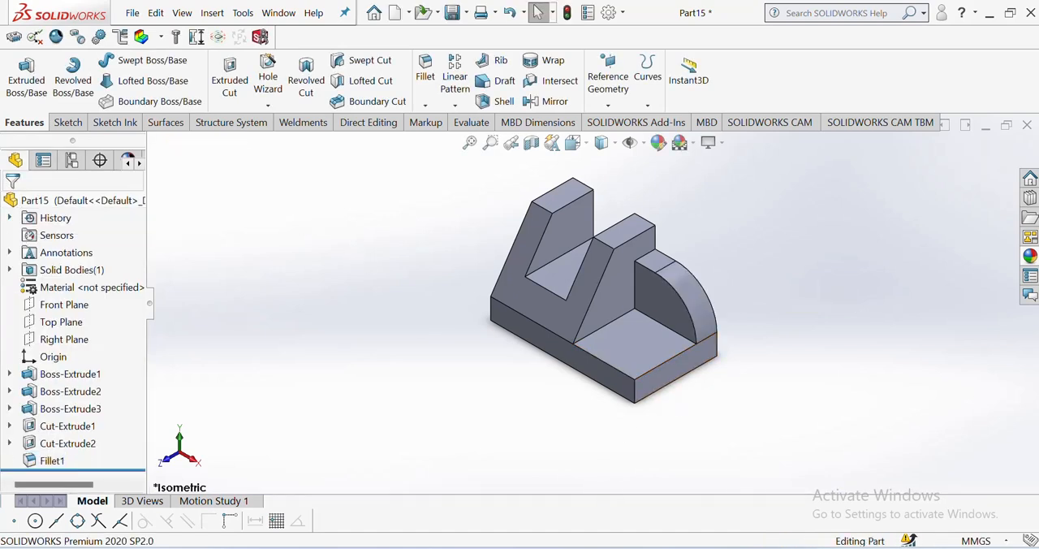
Step: Check the hole in the PDF drawing and sketch a circle about 17.7 mm in diameter on the base's exposed top face
key(alt+Tab)
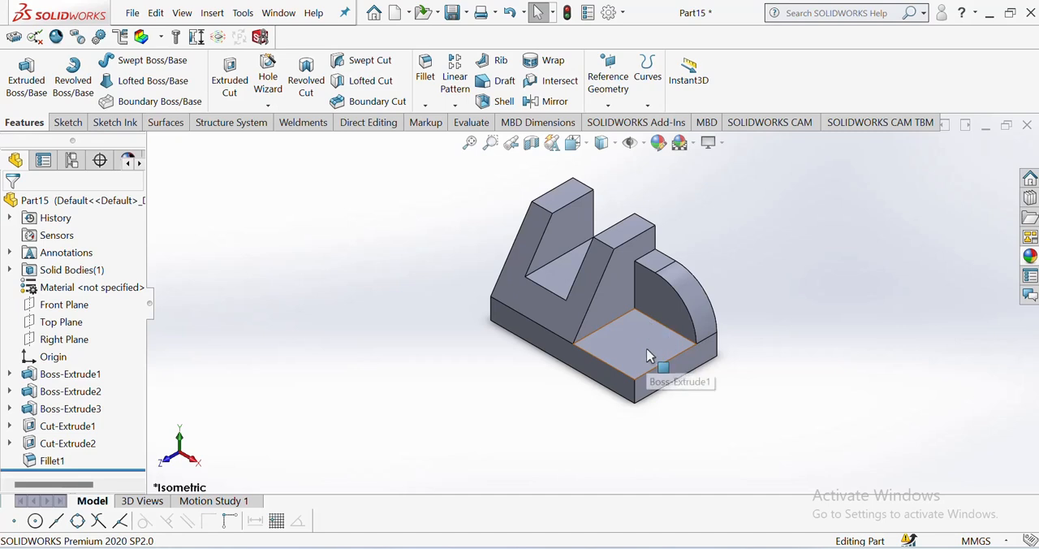
click(648, 355)
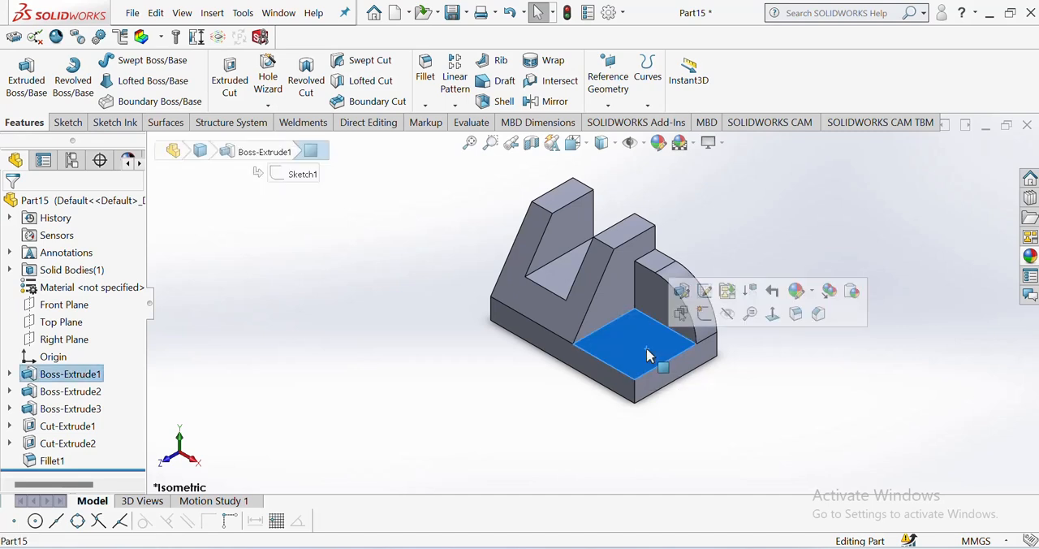
click(772, 314)
click(67, 122)
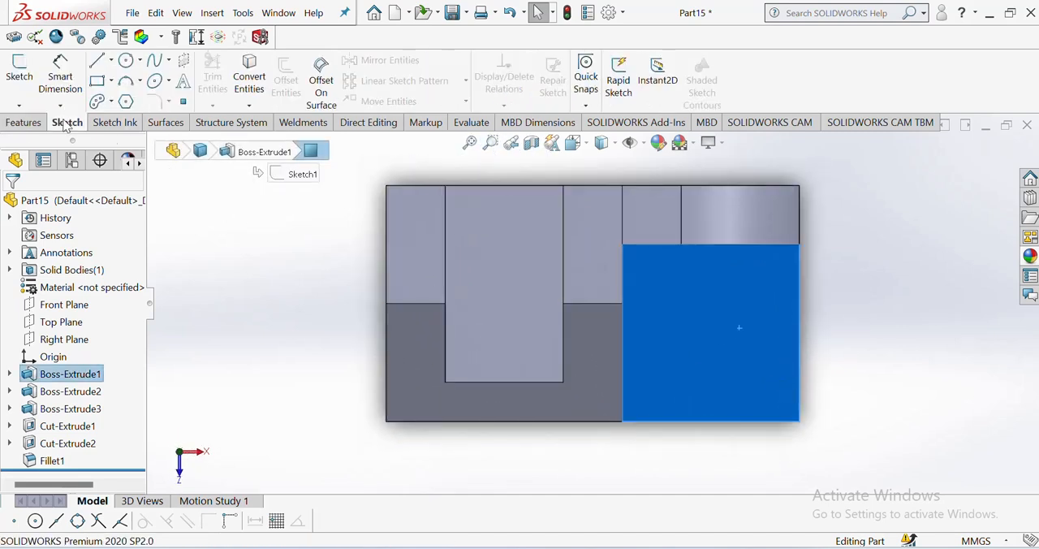
click(126, 62)
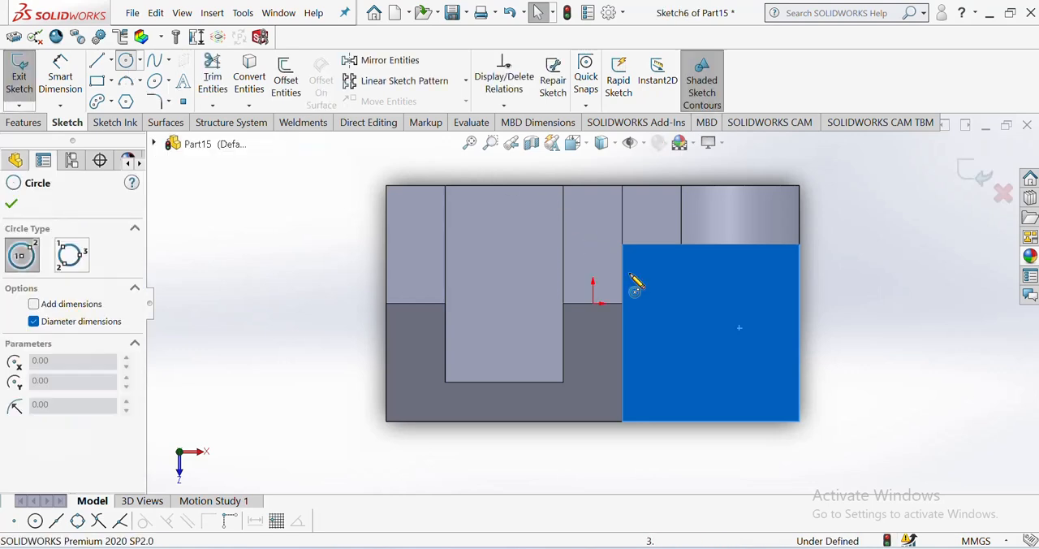
click(708, 331)
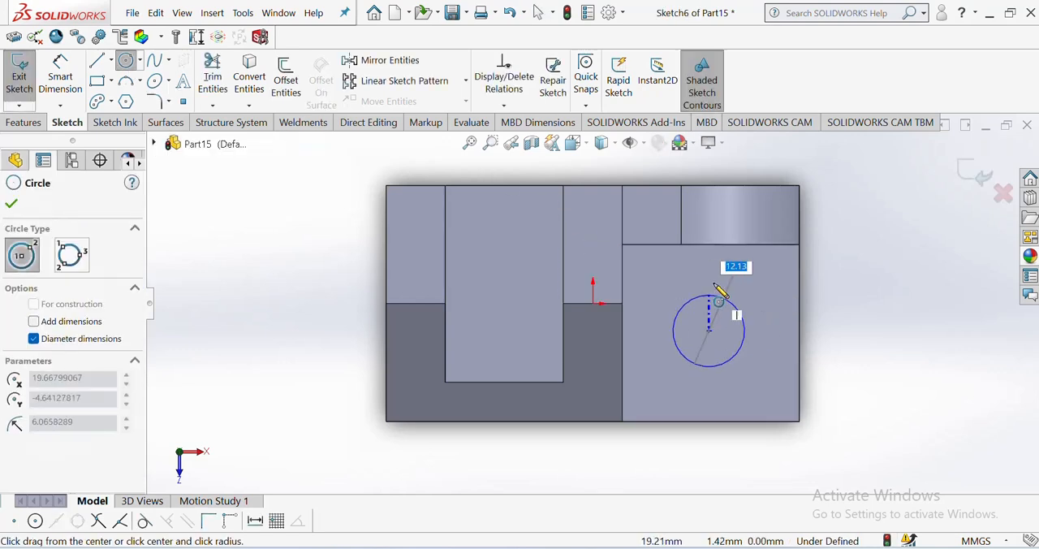
click(760, 329)
right_click(762, 323)
click(786, 325)
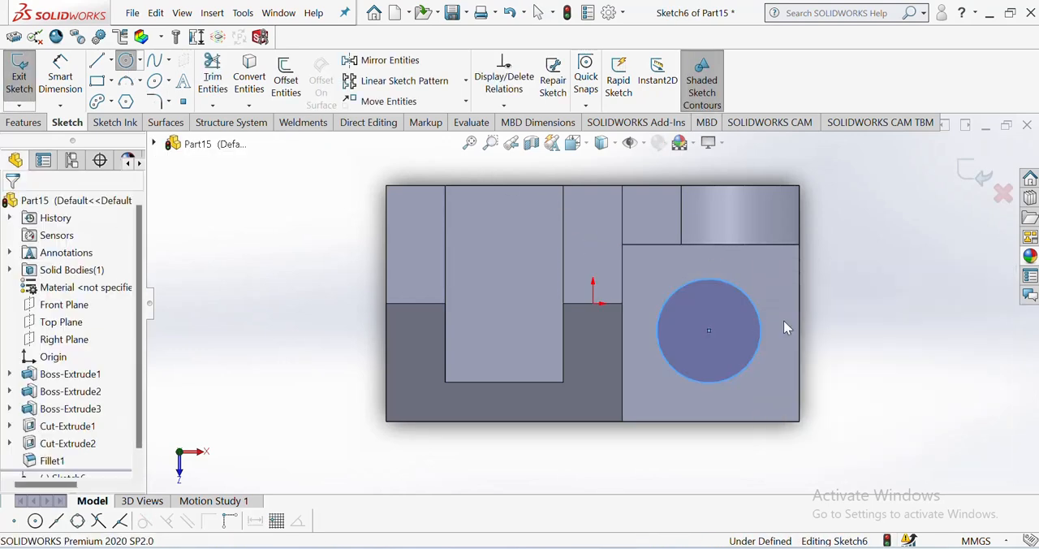
Step: Dimension the circle's diameter and set it to 10 mm
right_drag(884, 341, 884, 264)
click(763, 355)
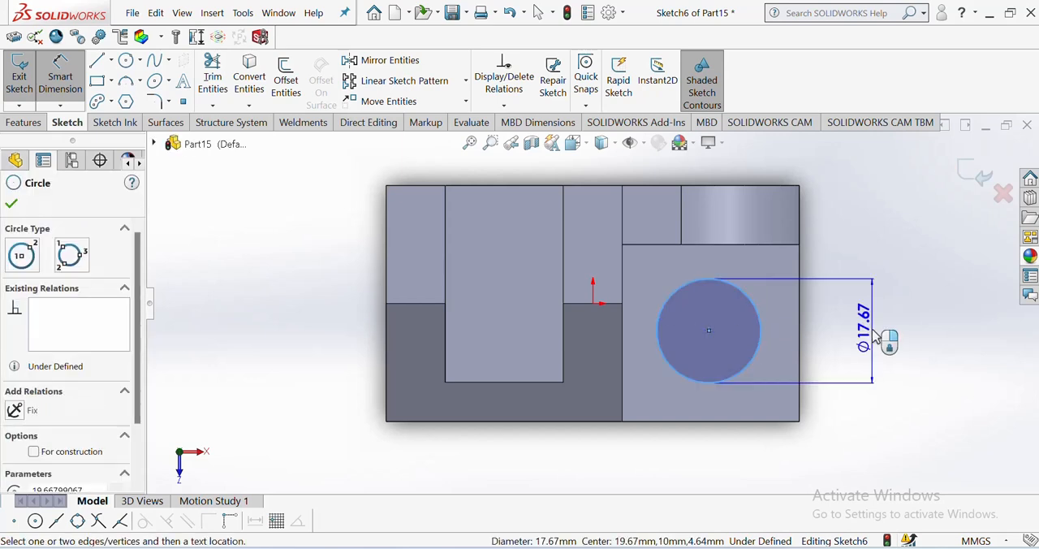
click(876, 341)
text(10)
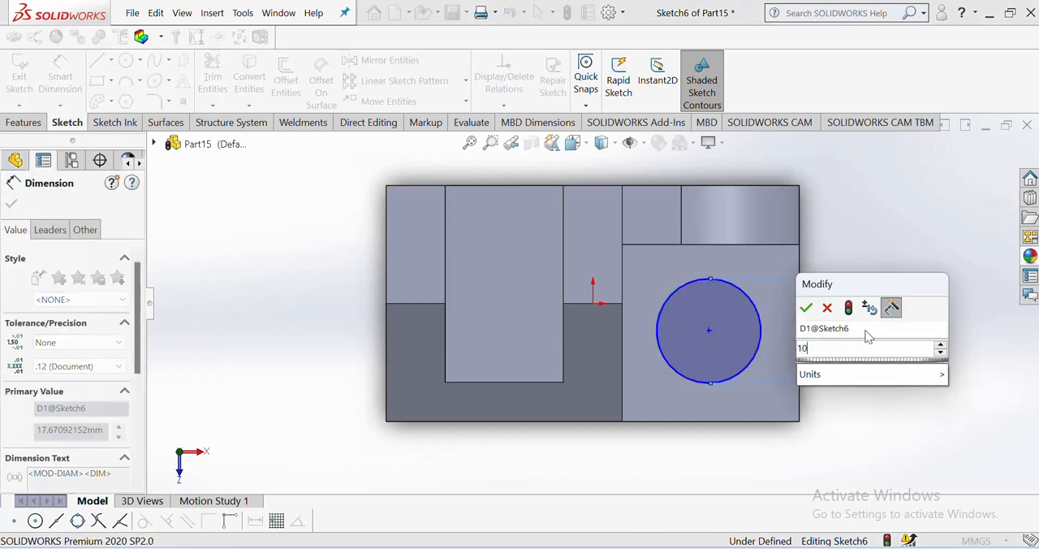
key(Return)
click(734, 507)
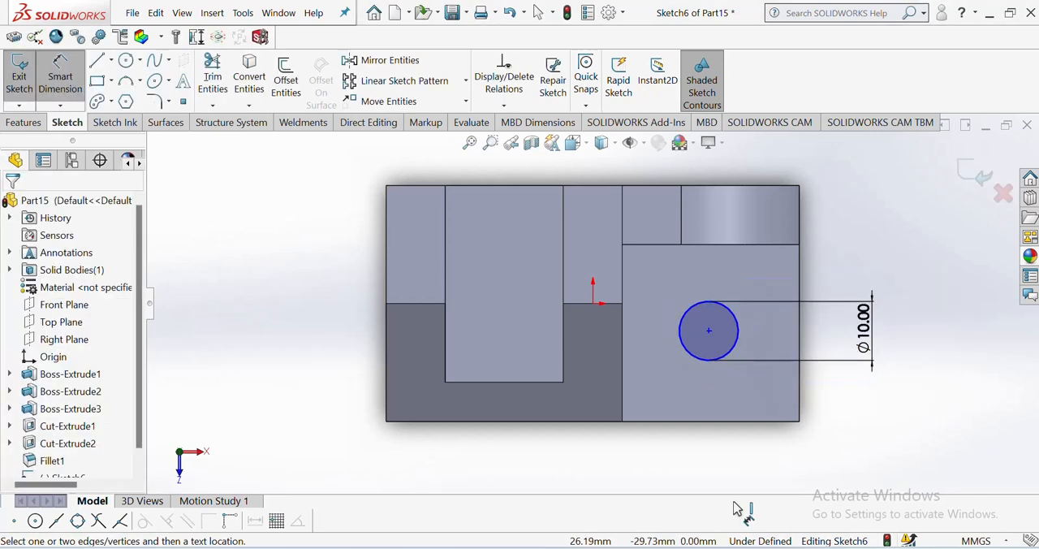
Step: Consult the PDF drawing for the hole position and dimension the circle's center 15 mm from the base's front edge
key(alt+Tab)
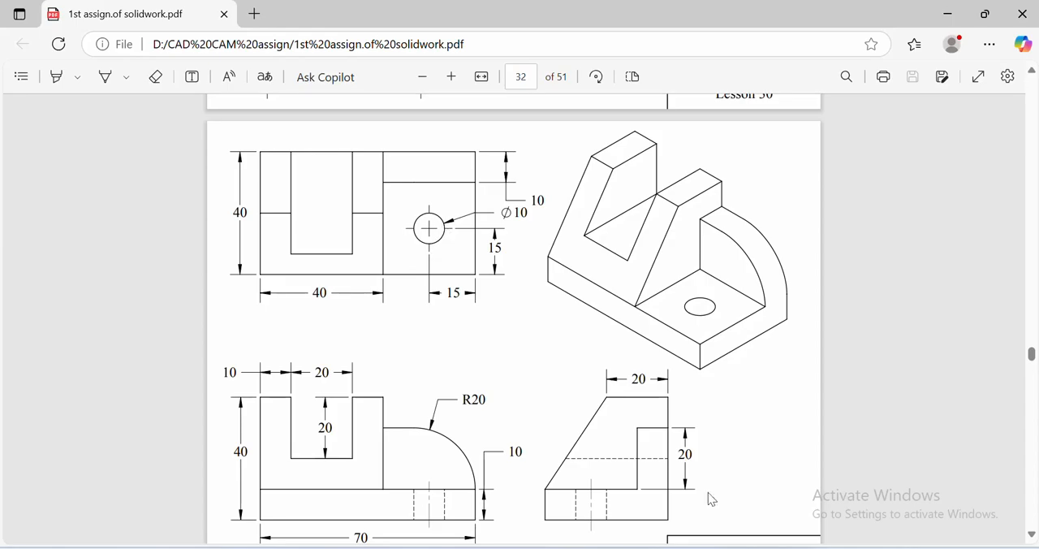
key(alt+Tab)
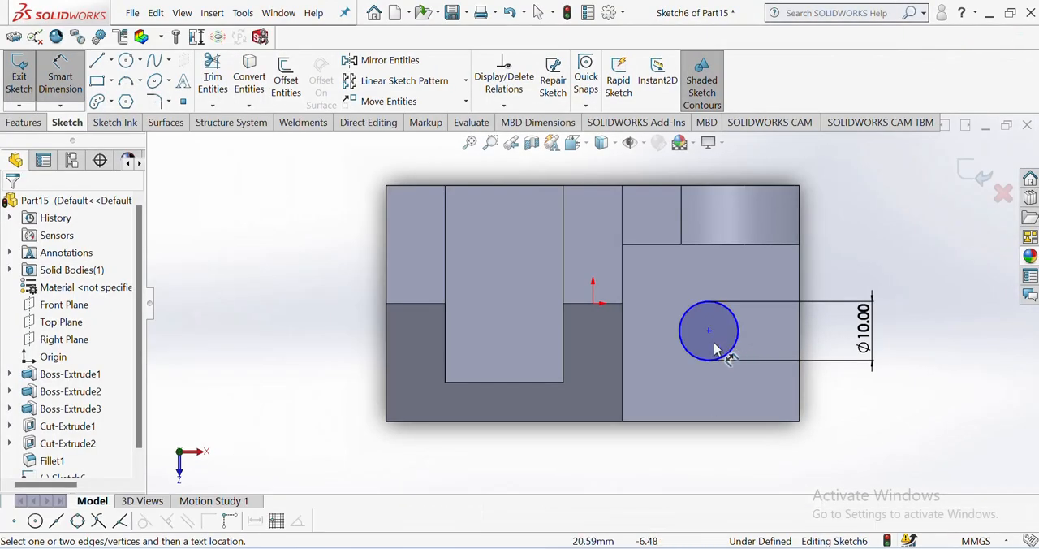
click(712, 338)
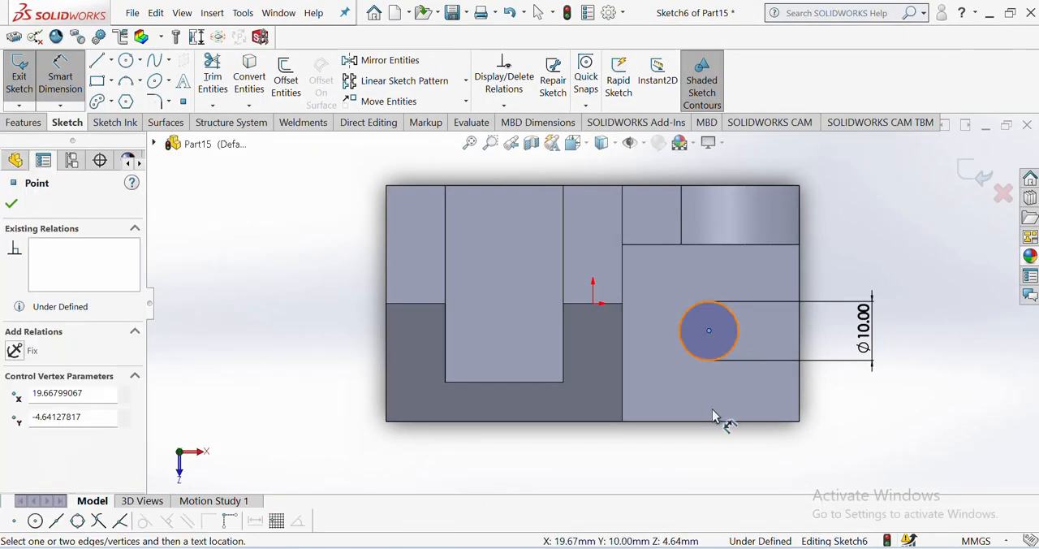
click(714, 421)
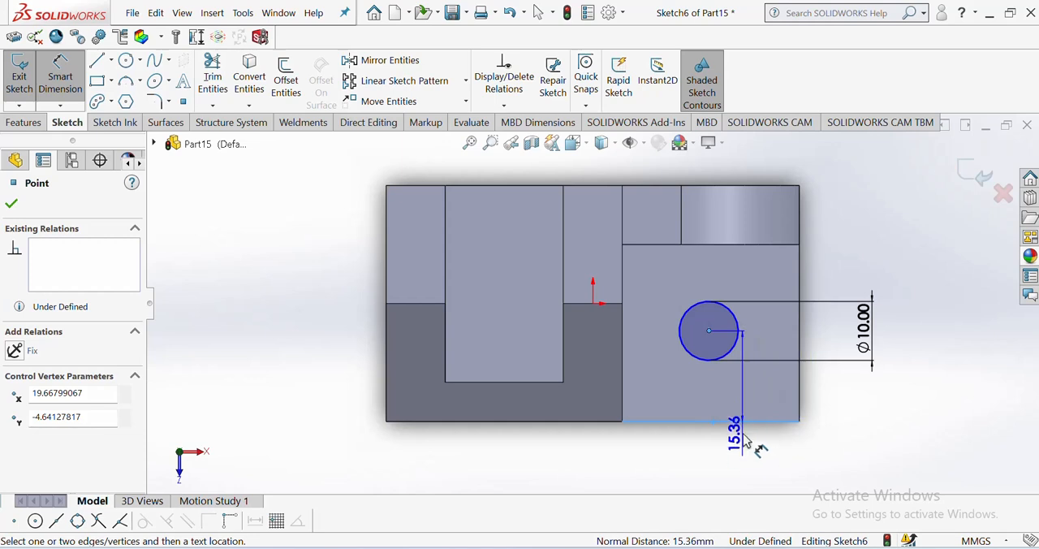
click(891, 410)
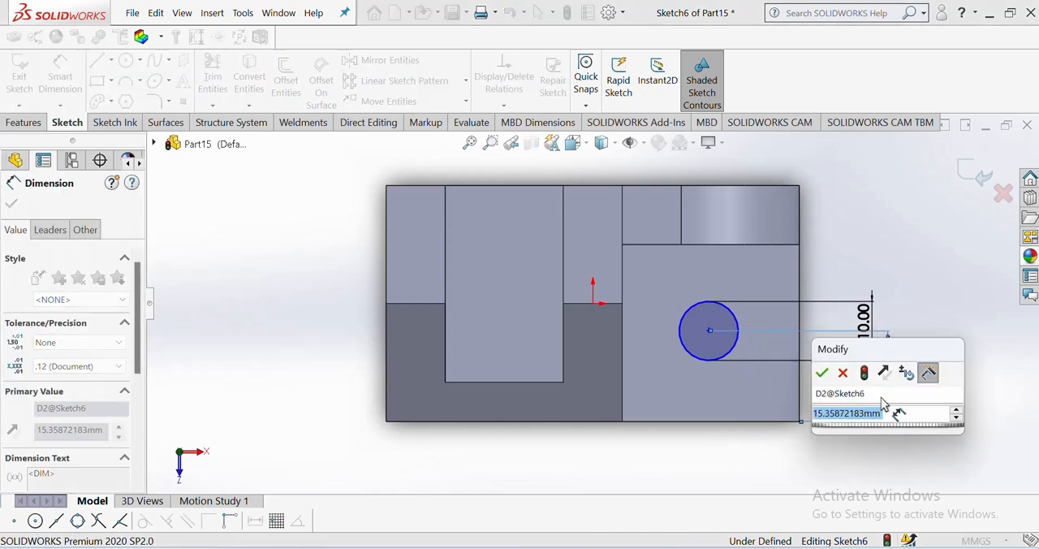
text(15)
key(Return)
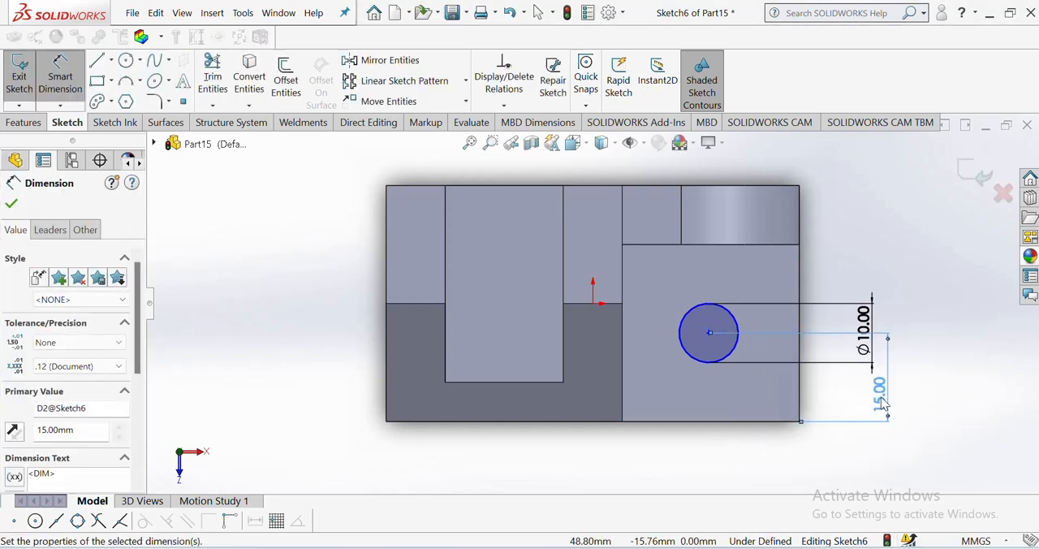
Step: Dimension the circle's center from the base's right end edge and set the distance to 15 mm
click(709, 334)
click(800, 348)
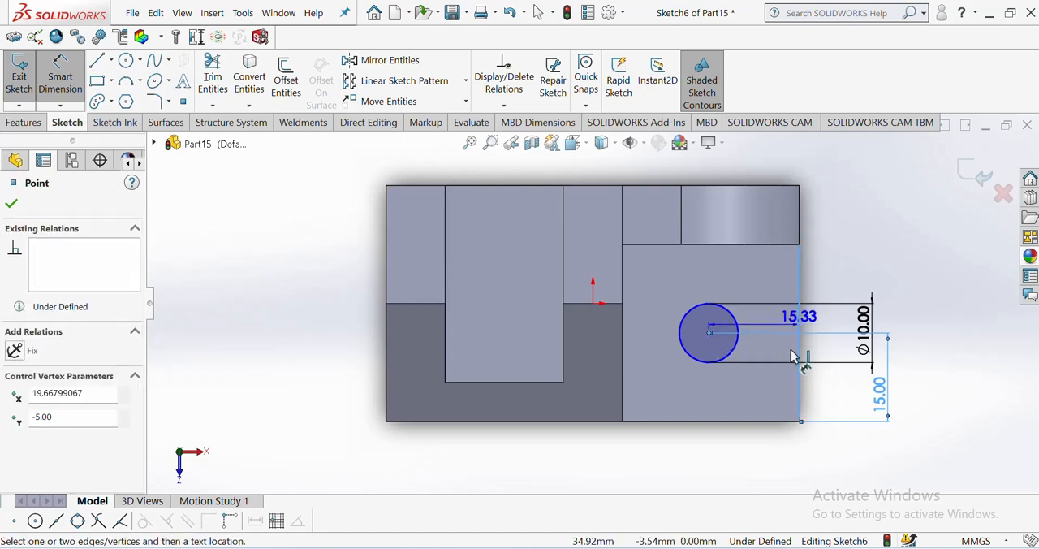
click(766, 469)
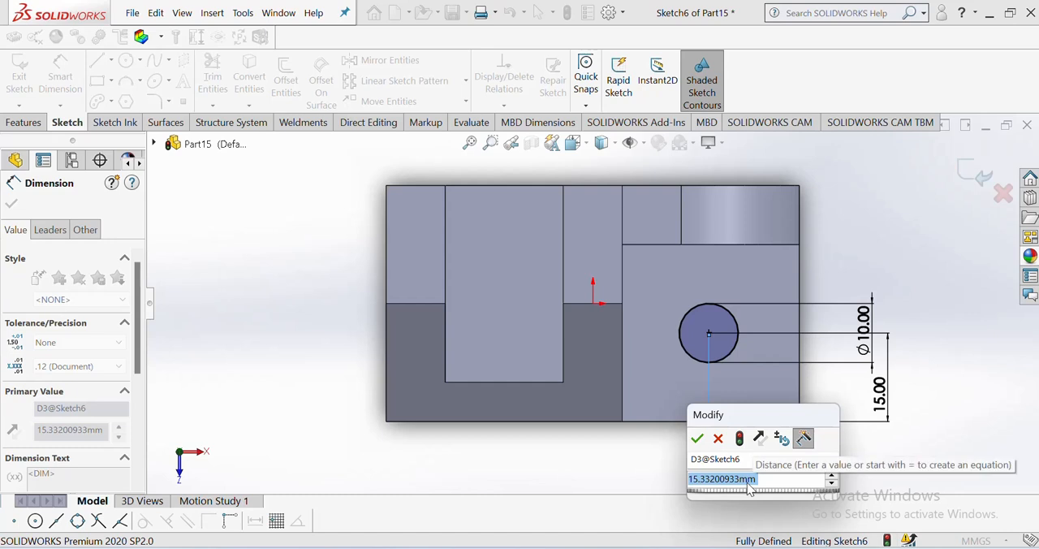
text(15)
key(Return)
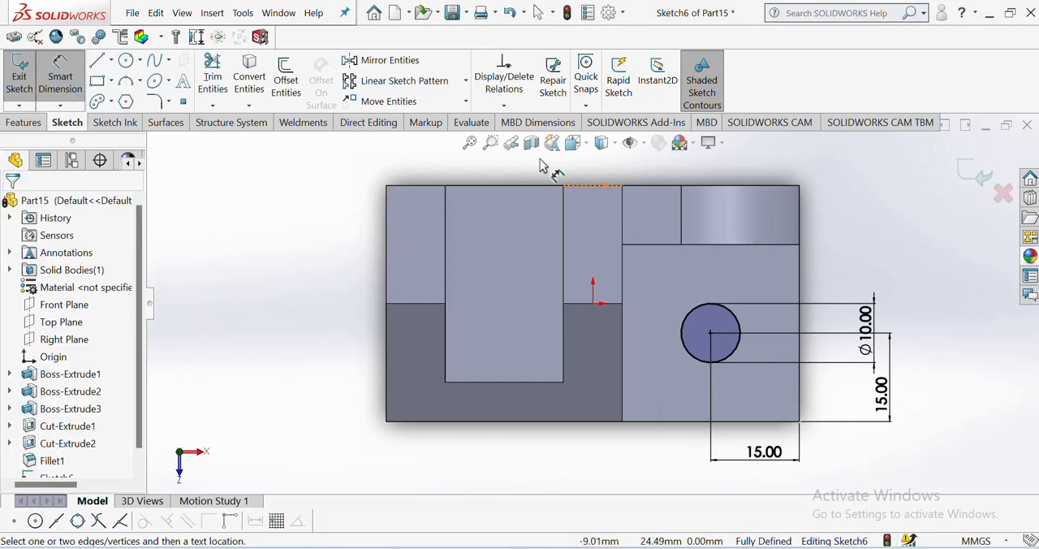
Step: Show the isometric view and extrude-cut the 10 mm circle Through All to make the hole in the base
click(573, 143)
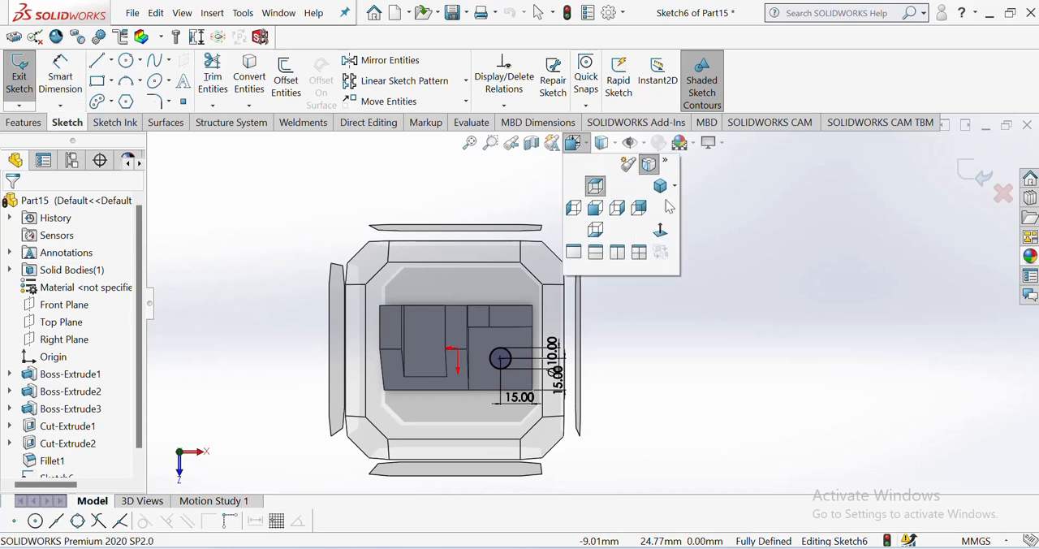
click(658, 183)
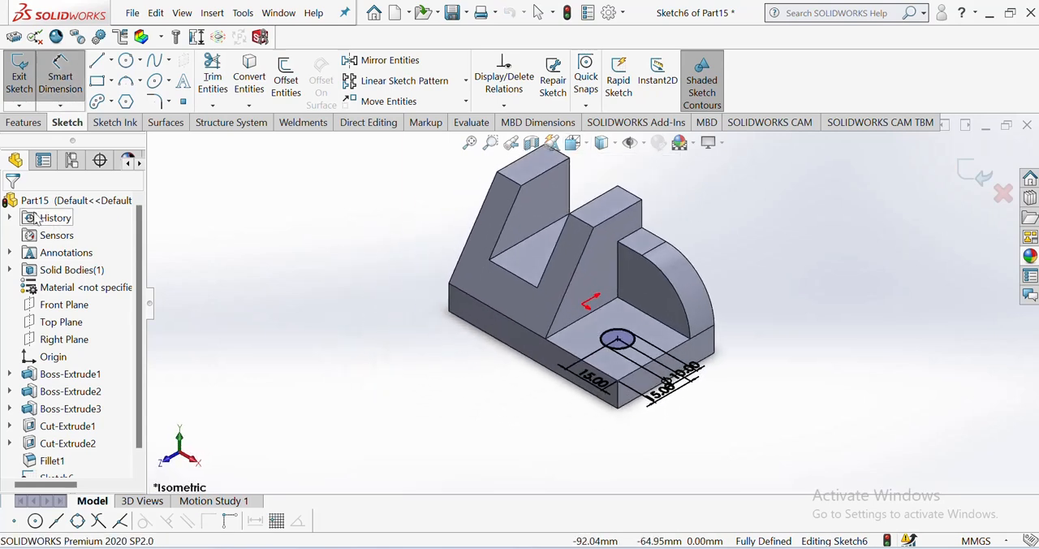
click(24, 122)
click(229, 82)
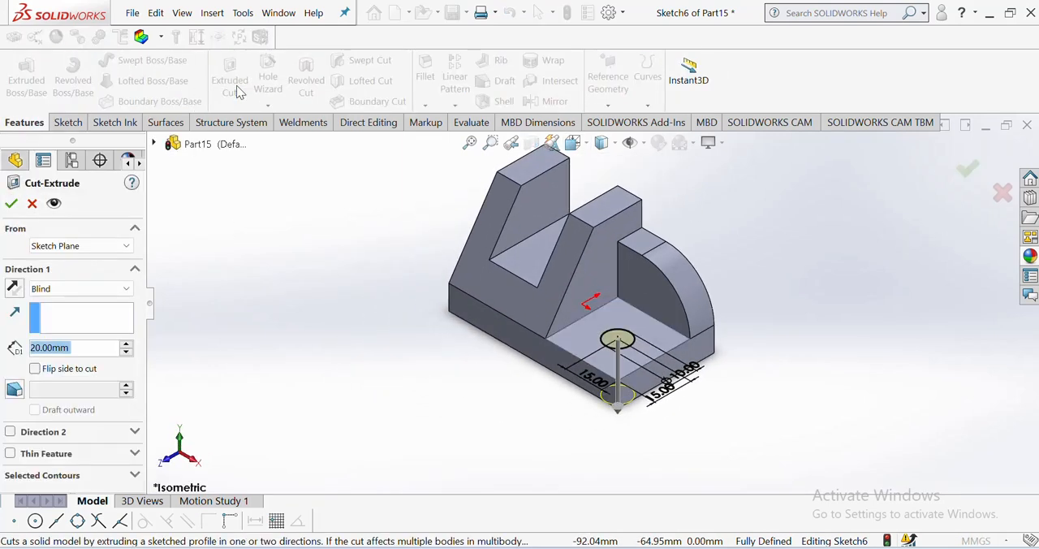
click(92, 293)
click(94, 317)
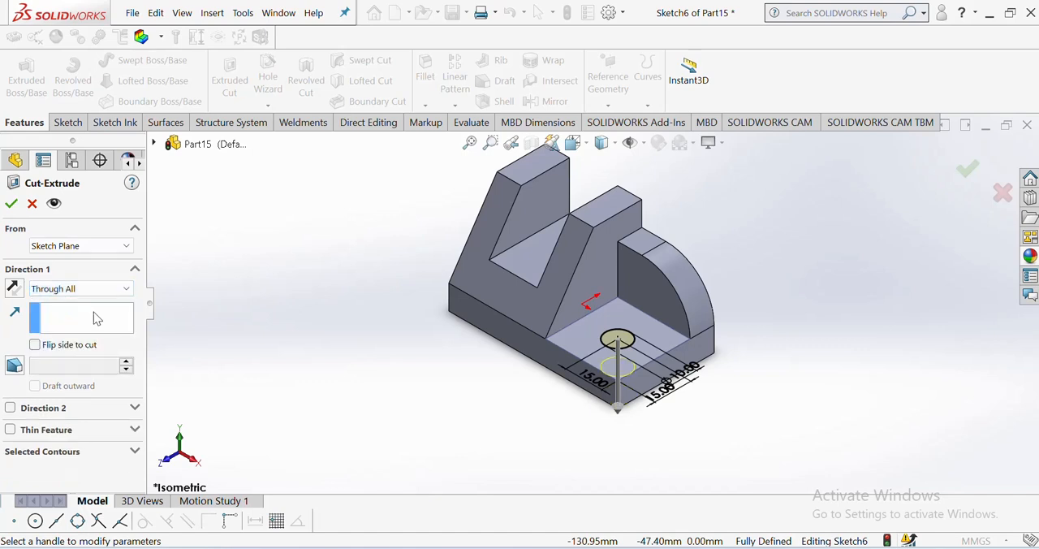
click(11, 203)
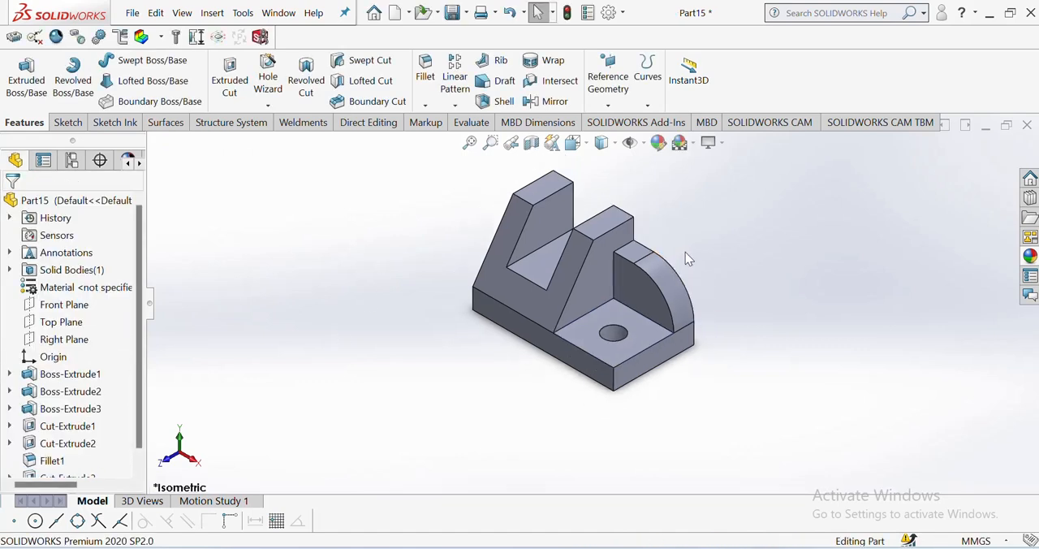
Step: Apply the Plain White scene and compare the bracket with the isometric view in the PDF drawing
scroll(553, 196, down, 2)
click(691, 144)
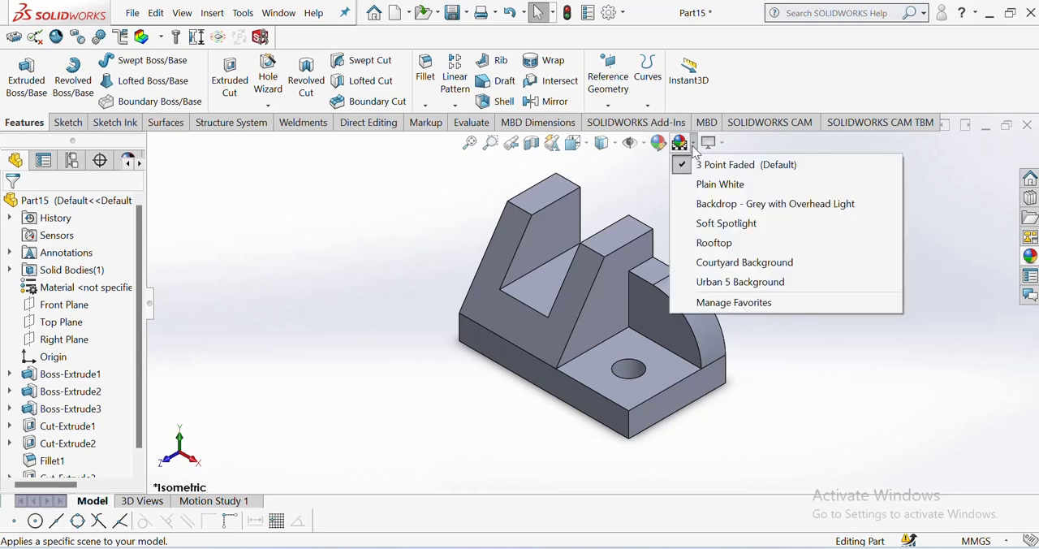
click(690, 184)
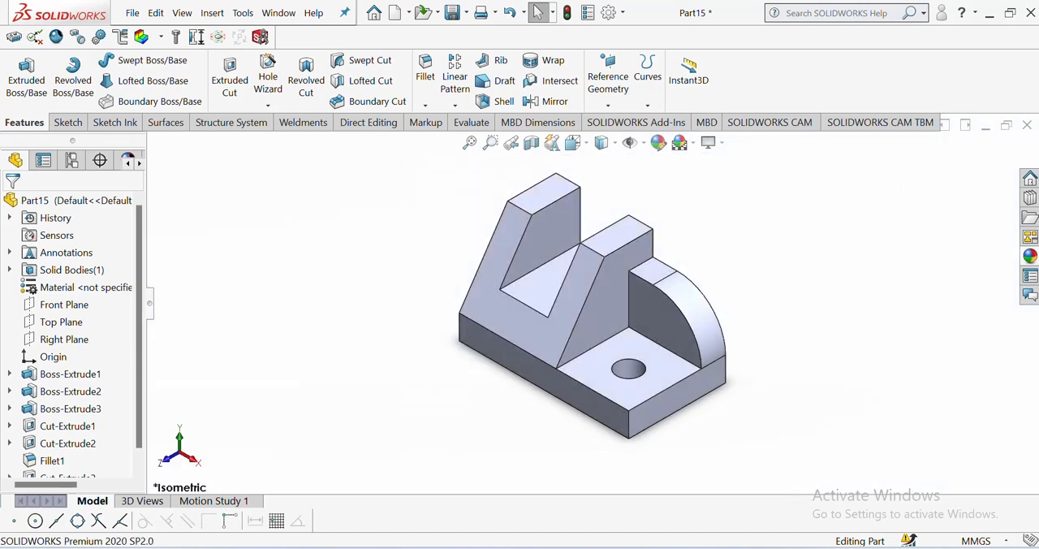
key(alt+Tab)
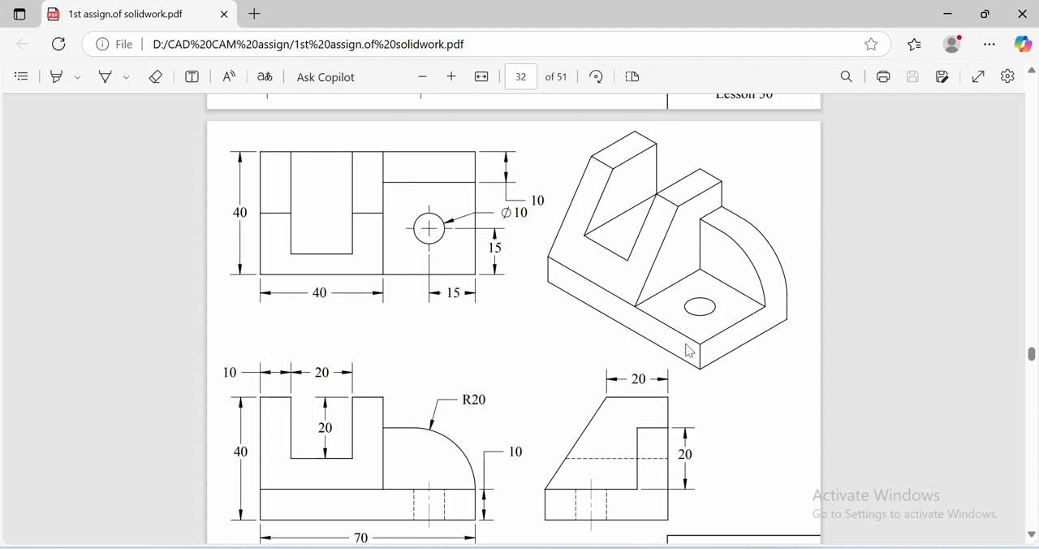
click(686, 502)
scroll(539, 317, up, 2)
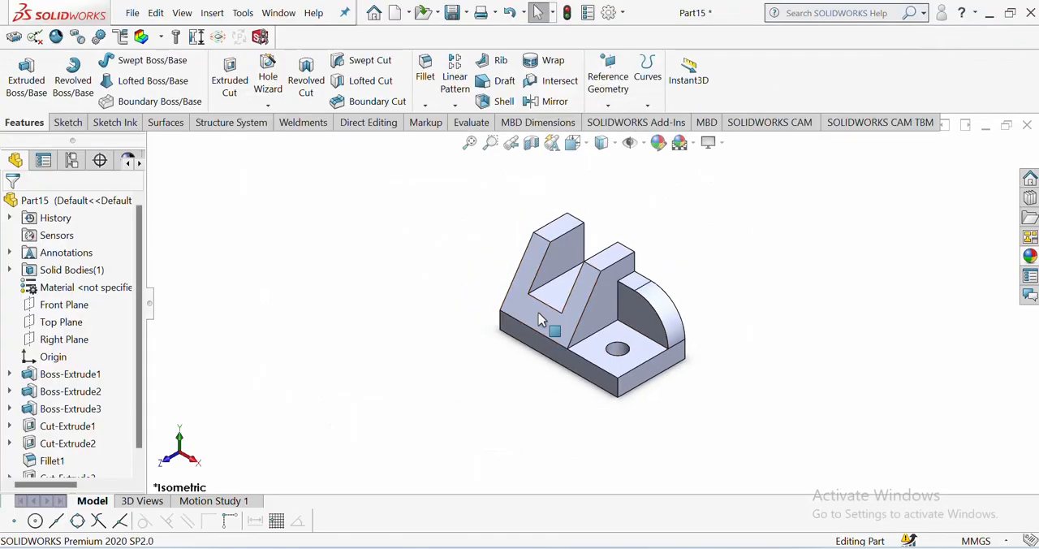
scroll(539, 305, down, 1)
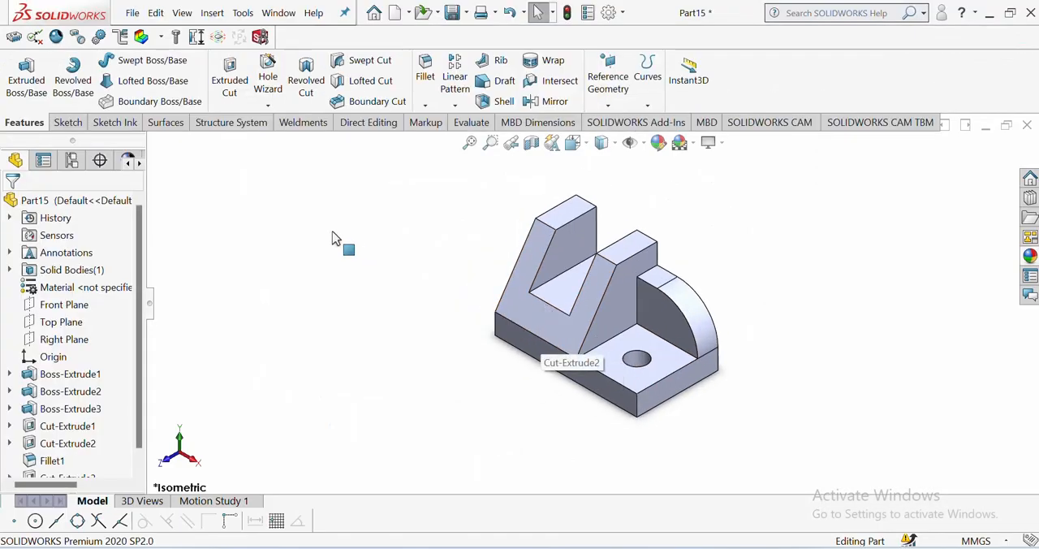
Step: Apply a teal color (RGB 0, 128, 128) to the whole part
click(84, 203)
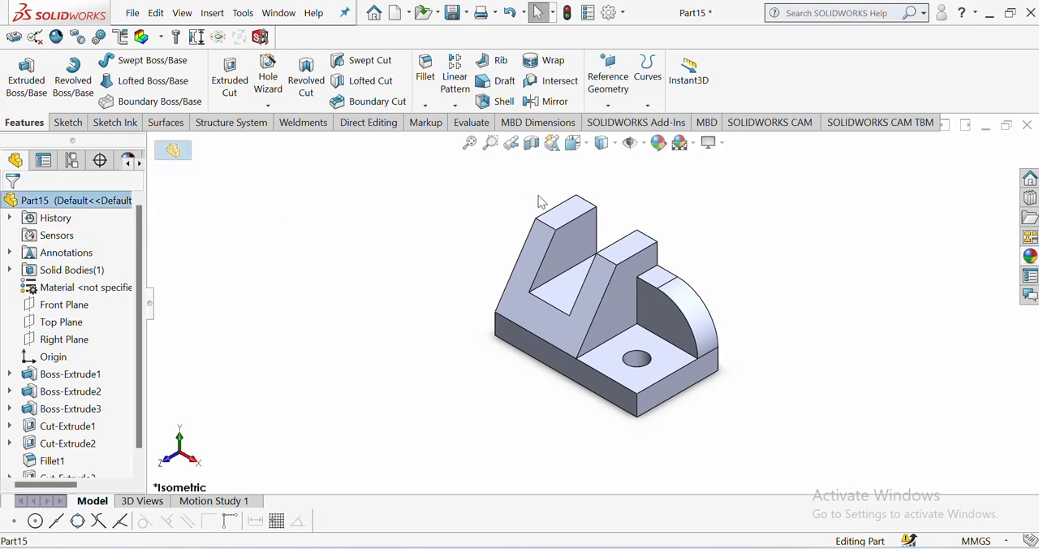
click(659, 142)
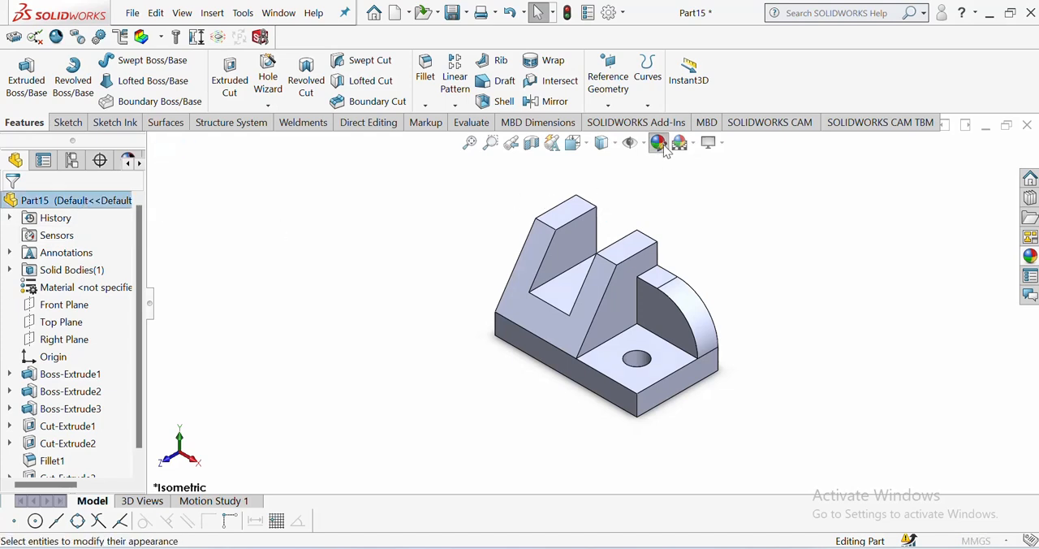
drag(137, 312, 150, 366)
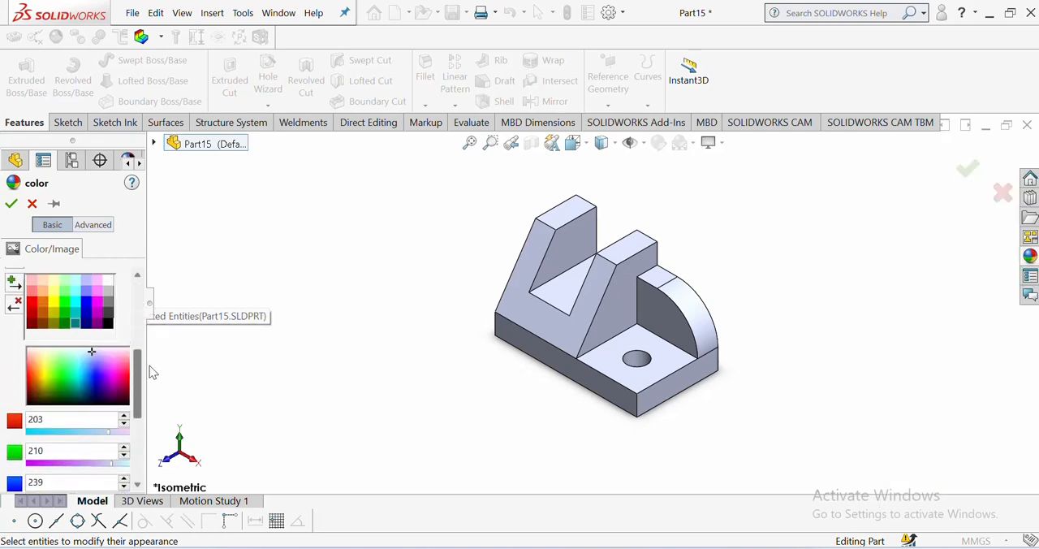
click(79, 326)
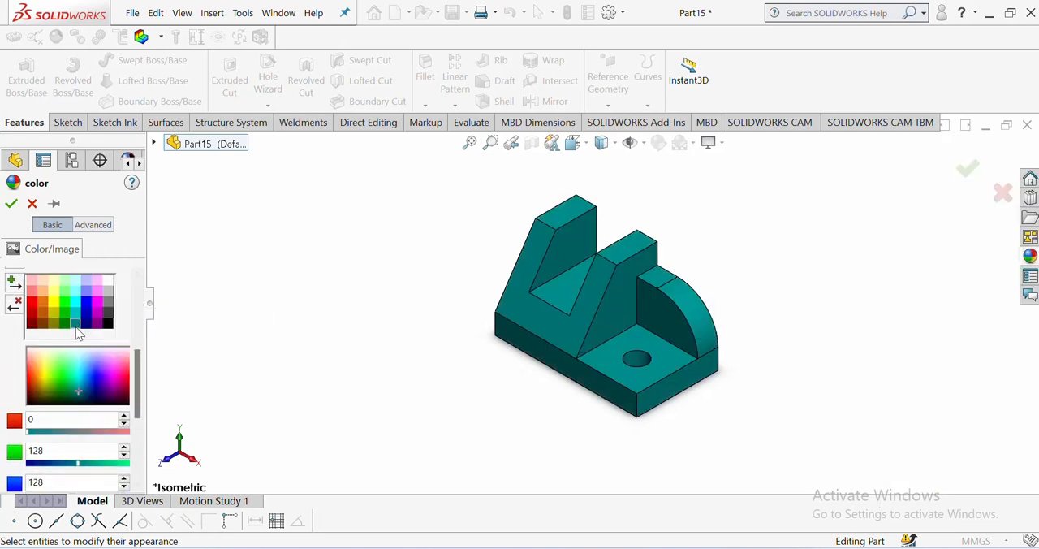
click(11, 203)
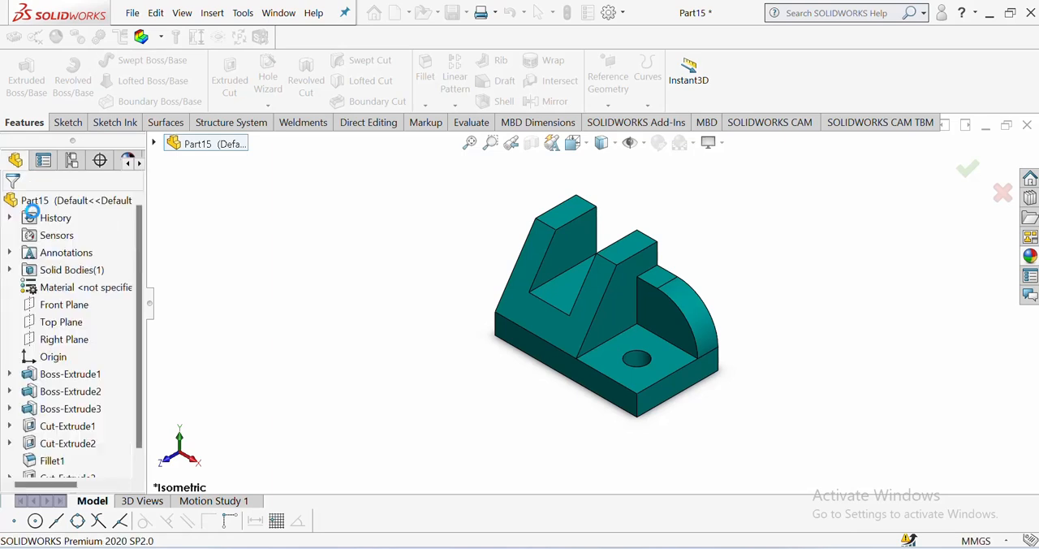